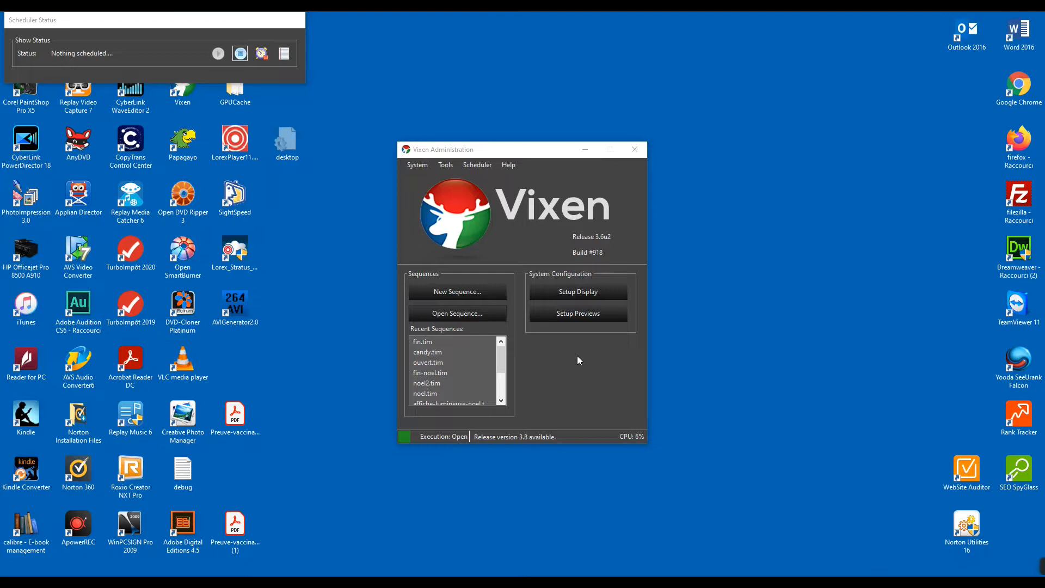
# Step: Create a new sequence and expand the Controleur 1 and Controleur 2 groups to show their individual channels
pyautogui.click(454, 292)
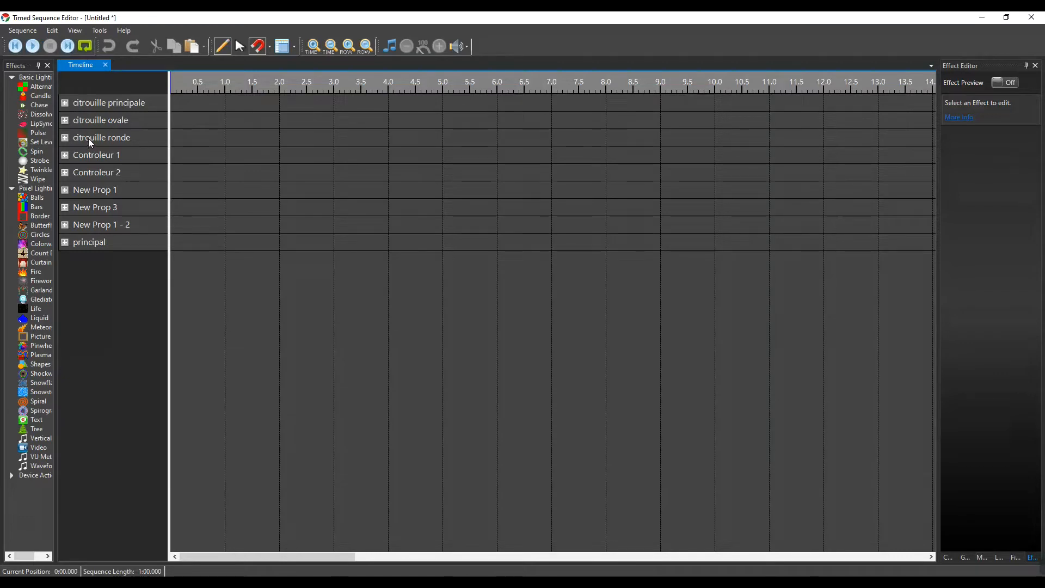
pyautogui.click(65, 155)
pyautogui.scroll(-10, 77, 227)
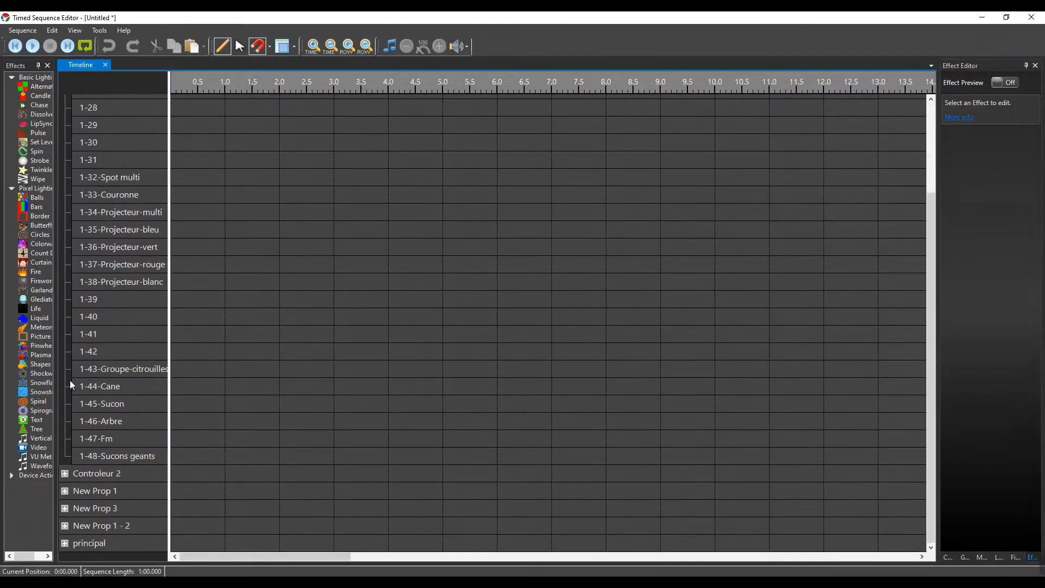
pyautogui.click(65, 473)
pyautogui.scroll(-5, 109, 424)
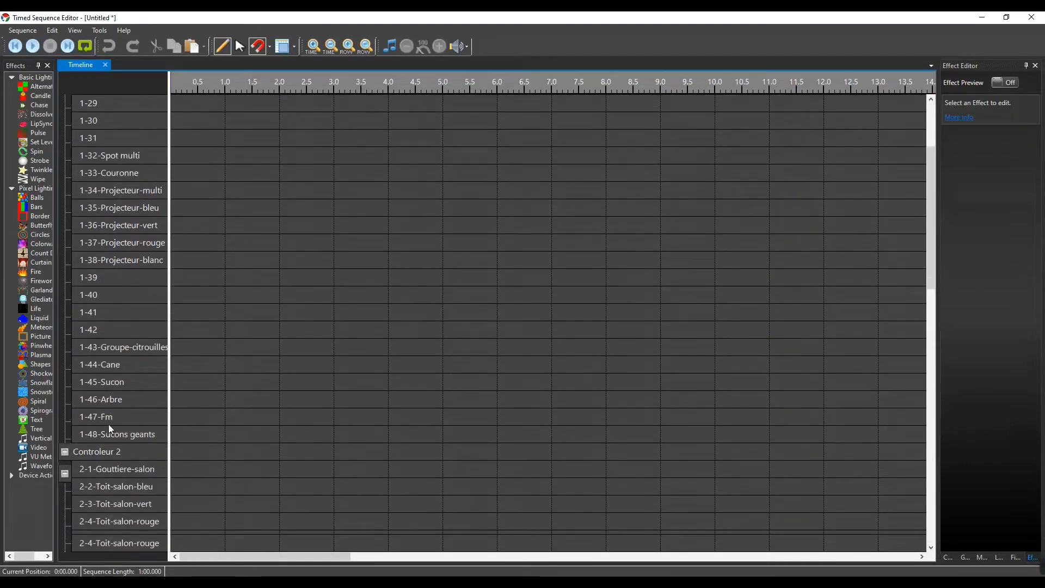
pyautogui.scroll(-5, 108, 424)
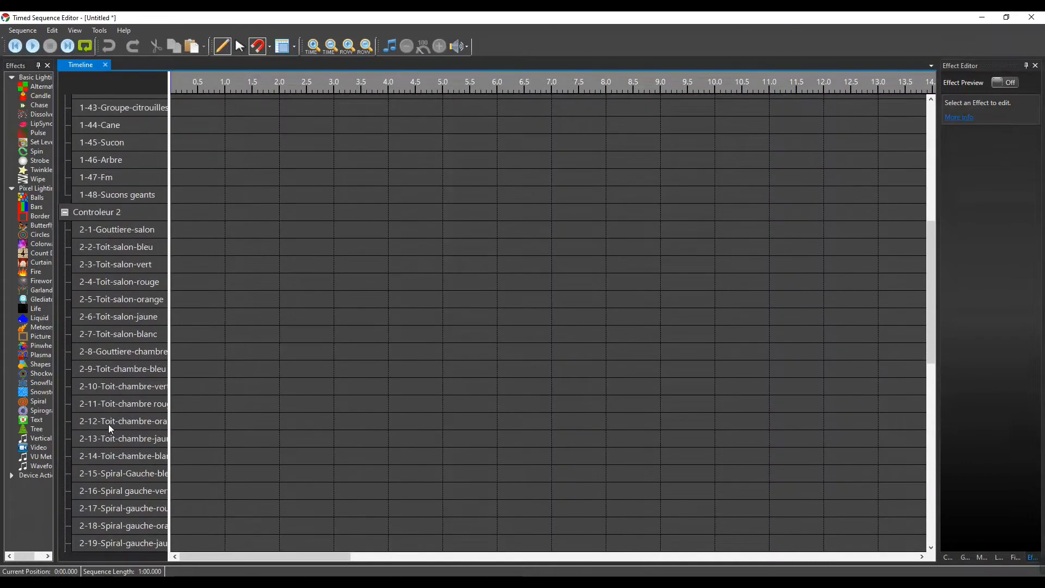
pyautogui.scroll(-2, 109, 424)
pyautogui.scroll(4, 109, 423)
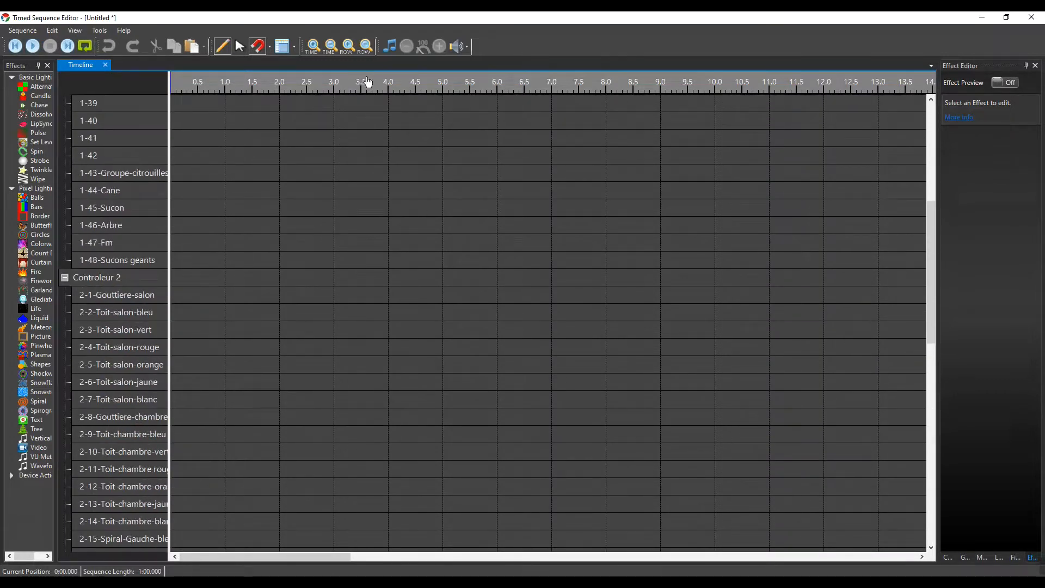
# Step: Associate the audio file whose name starts with "clown_" from the Vixen 3 Media folder with the sequence
pyautogui.click(392, 51)
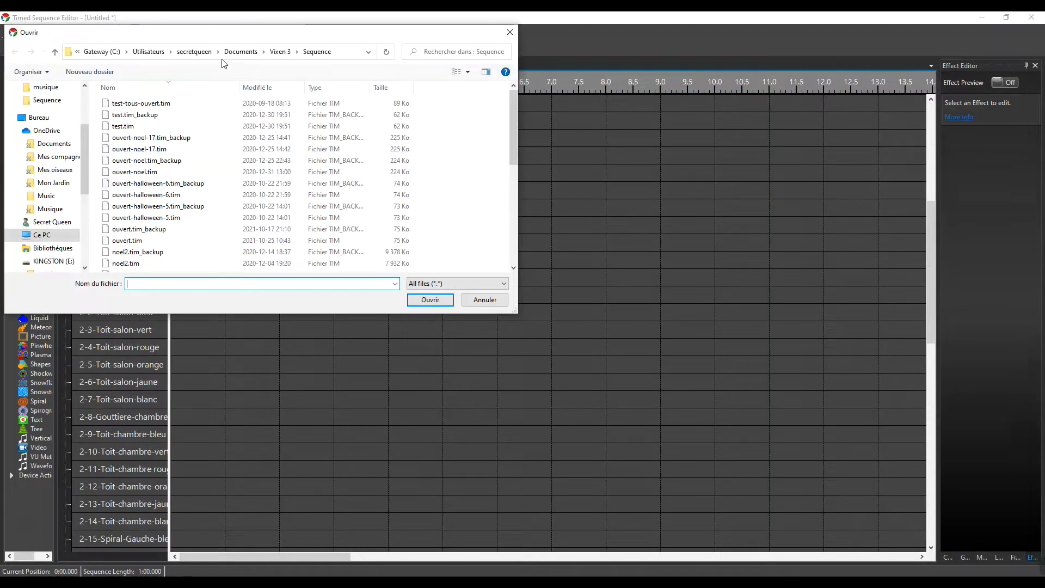
pyautogui.click(282, 53)
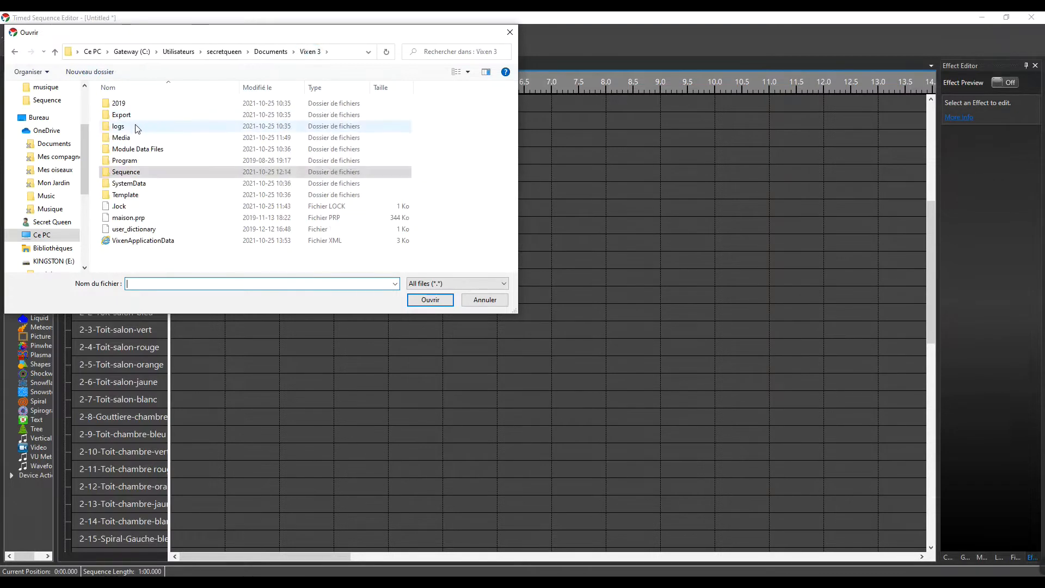
pyautogui.click(125, 139)
pyautogui.doubleClick(125, 139)
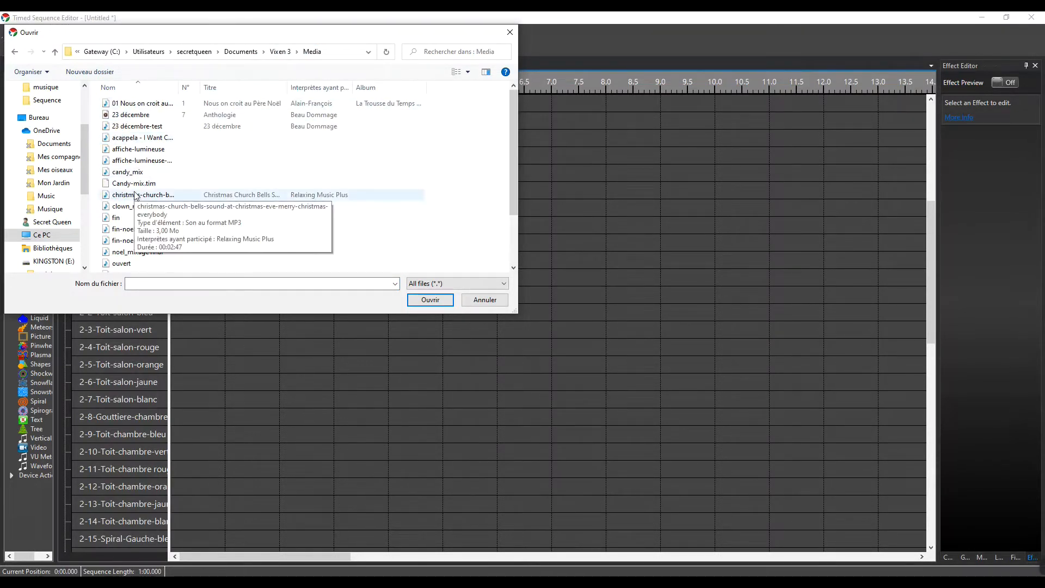
pyautogui.doubleClick(123, 208)
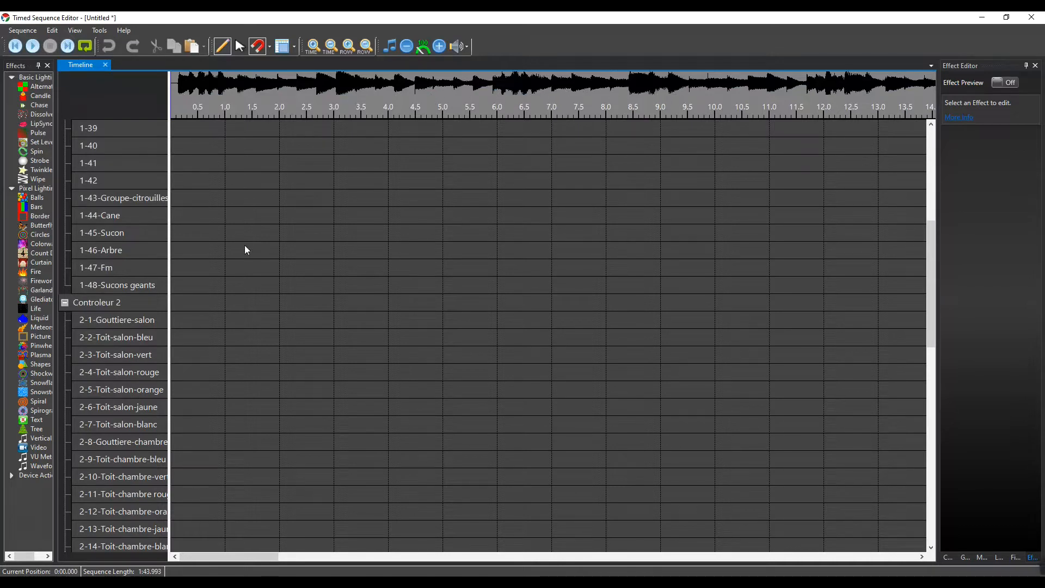
# Step: Place a Set Level effect on the 1-34-Projecteur-multi row, starting at about 0.48 s
pyautogui.scroll(2, 201, 256)
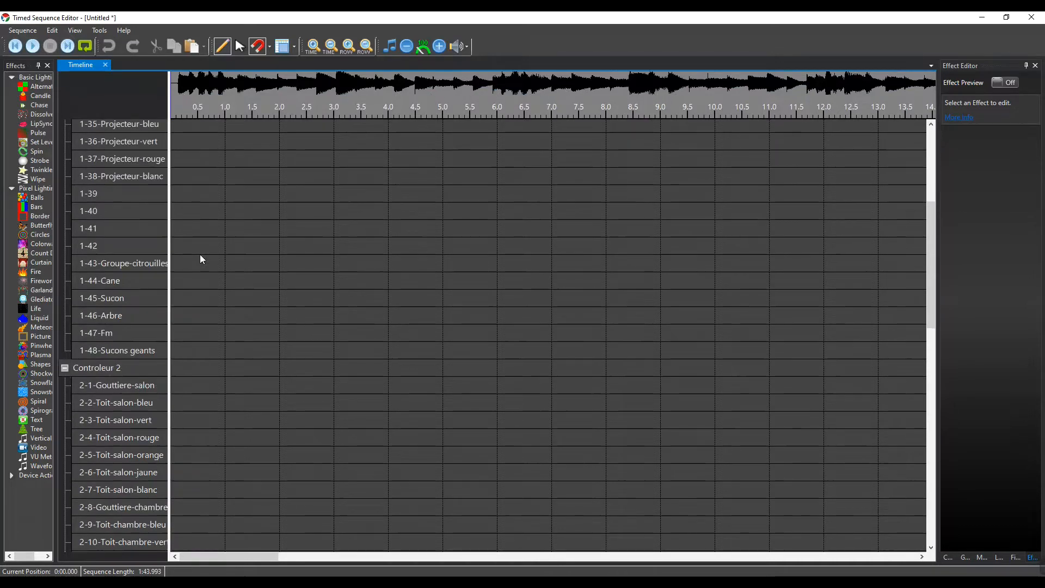
pyautogui.scroll(2, 201, 256)
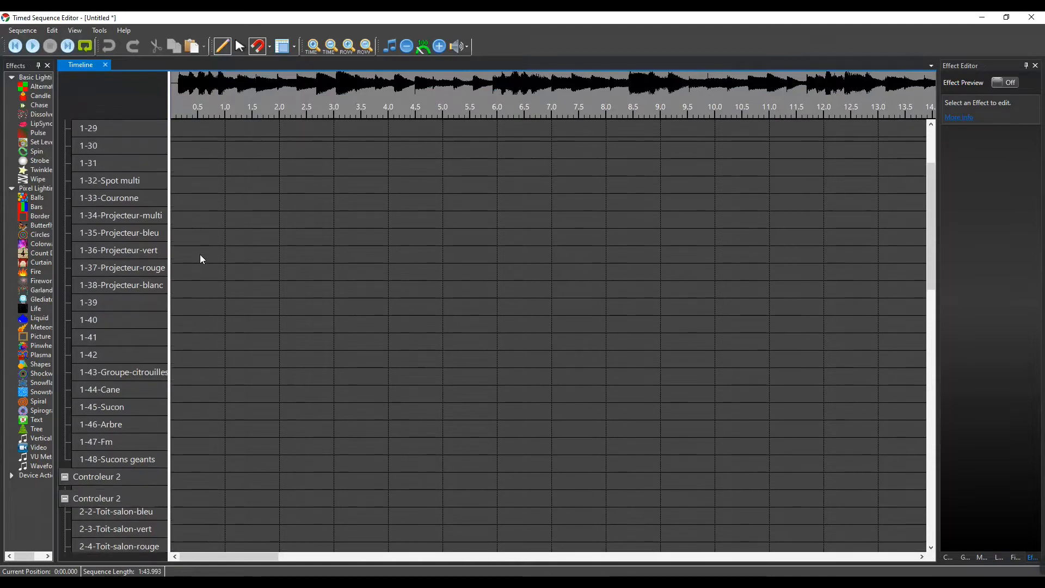
pyautogui.scroll(1, 200, 254)
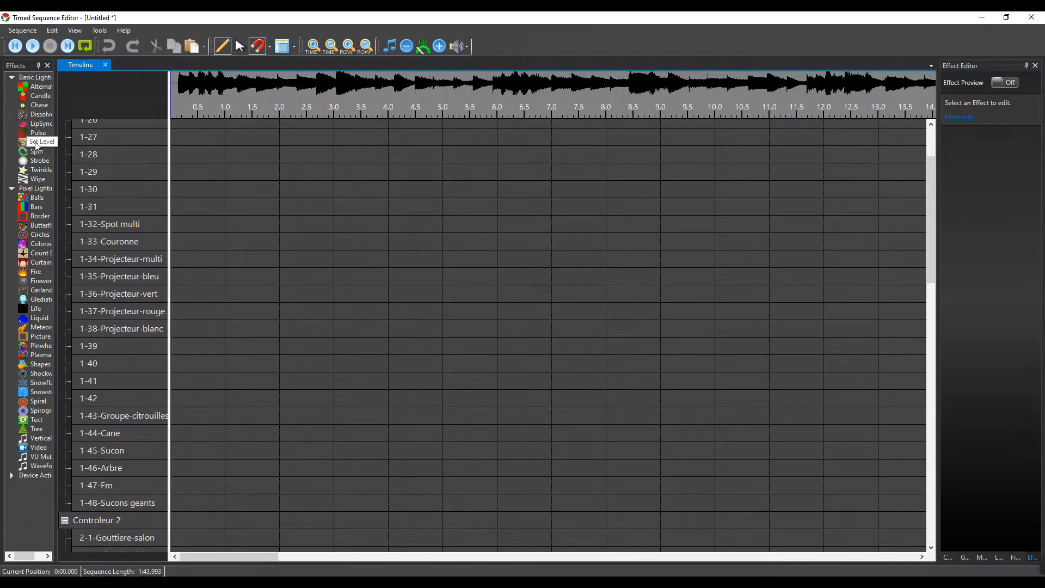
pyautogui.moveTo(36, 146); pyautogui.dragTo(159, 196)
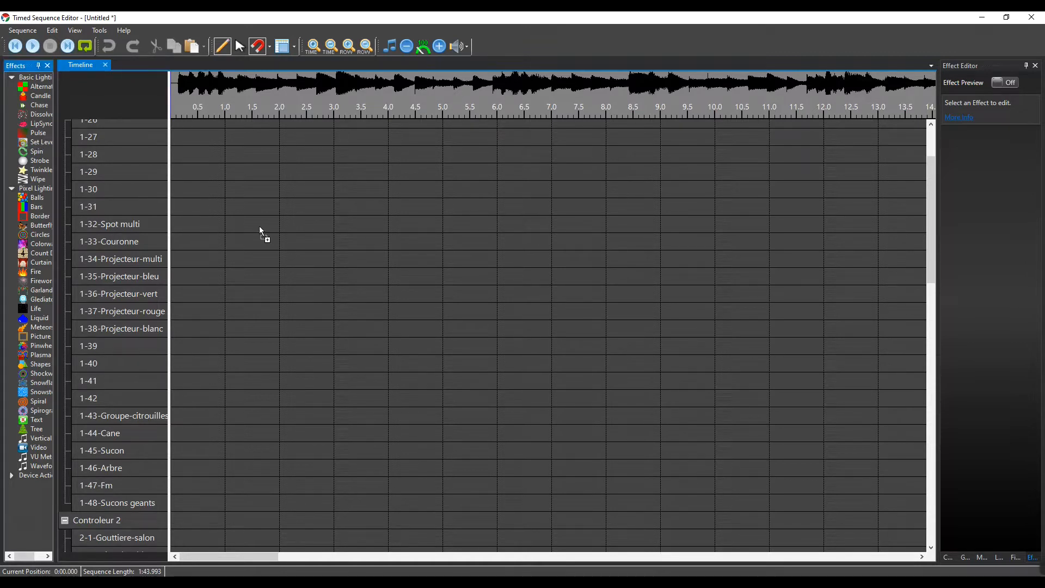
pyautogui.moveTo(207, 225); pyautogui.dragTo(209, 257)
pyautogui.moveTo(197, 260); pyautogui.dragTo(197, 259)
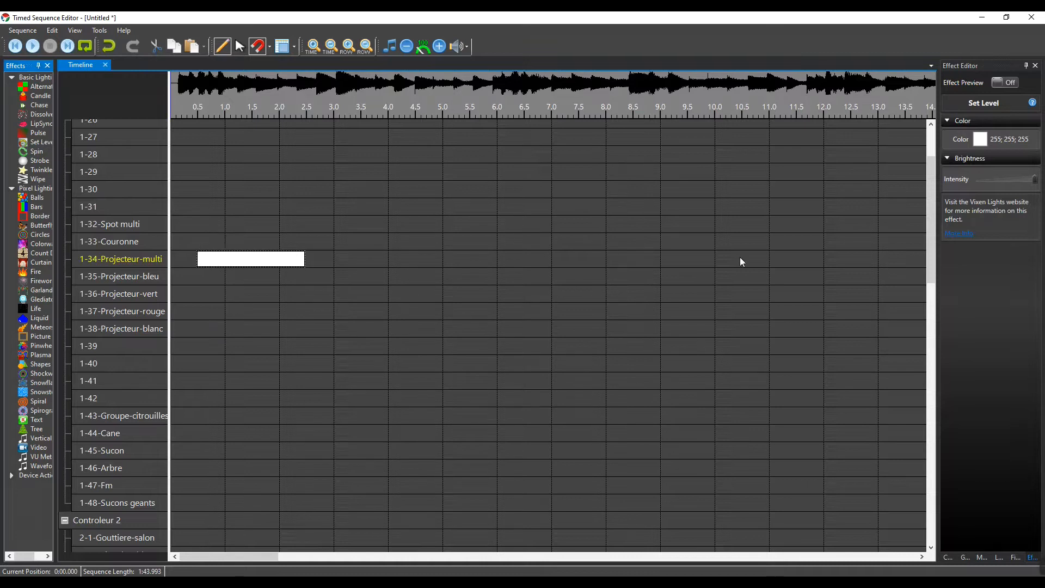
pyautogui.moveTo(1038, 180)
pyautogui.click(212, 260)
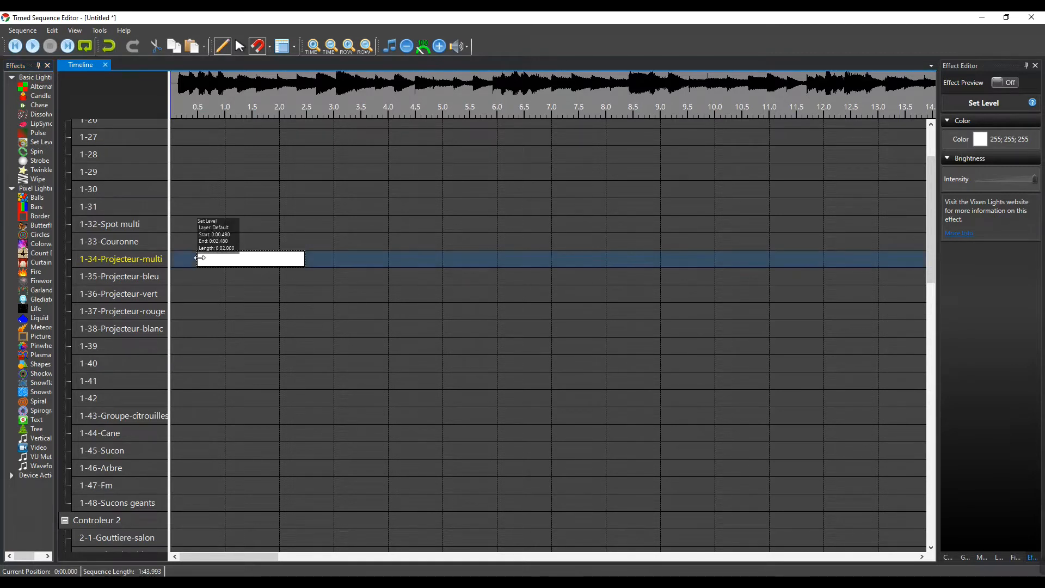
pyautogui.click(188, 259)
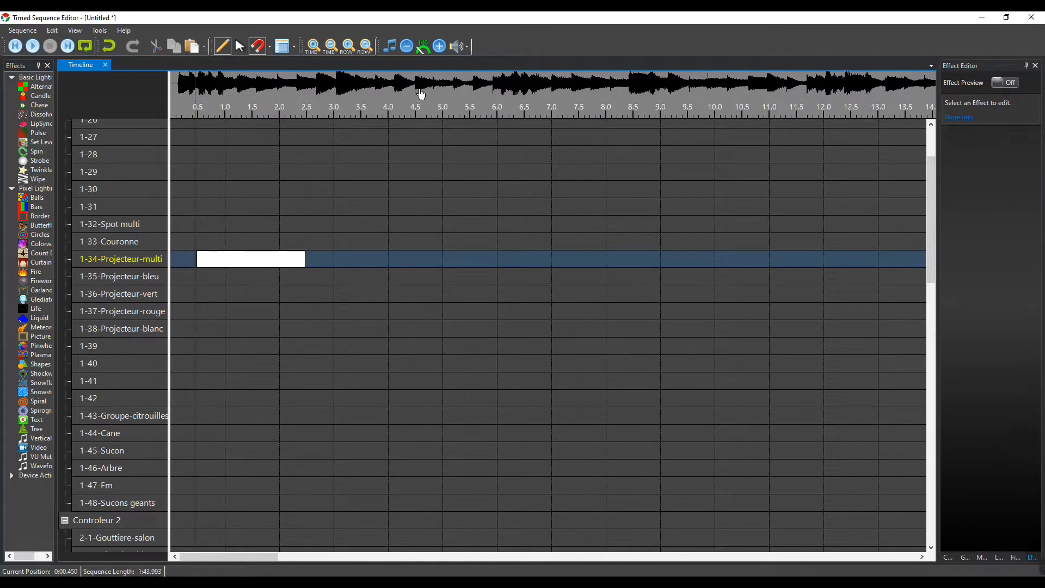
# Step: Play the sequence from about 0.14 s with the timeline shown in quarter-second divisions
pyautogui.click(314, 47)
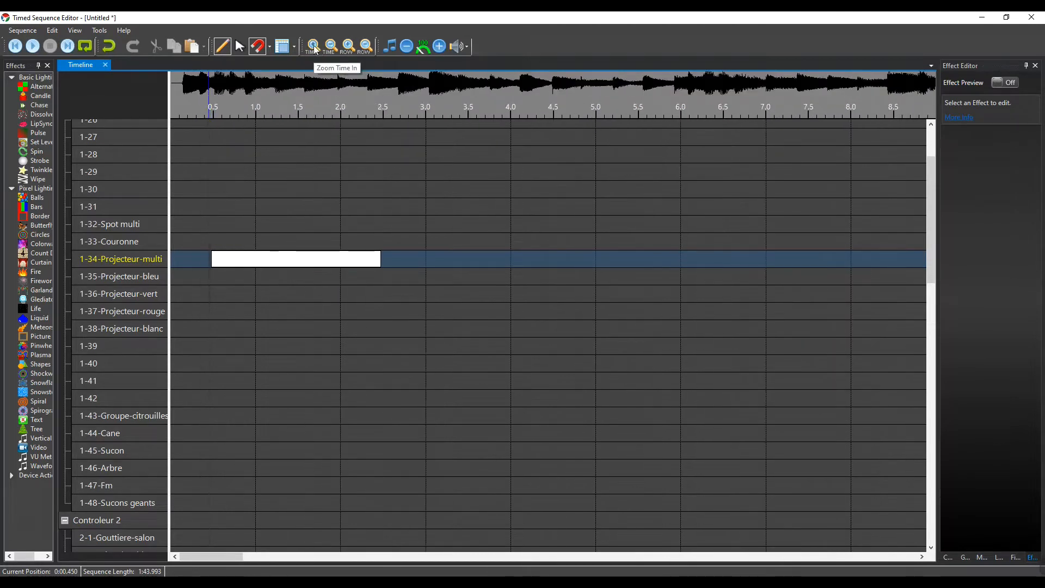
pyautogui.click(314, 47)
pyautogui.click(315, 47)
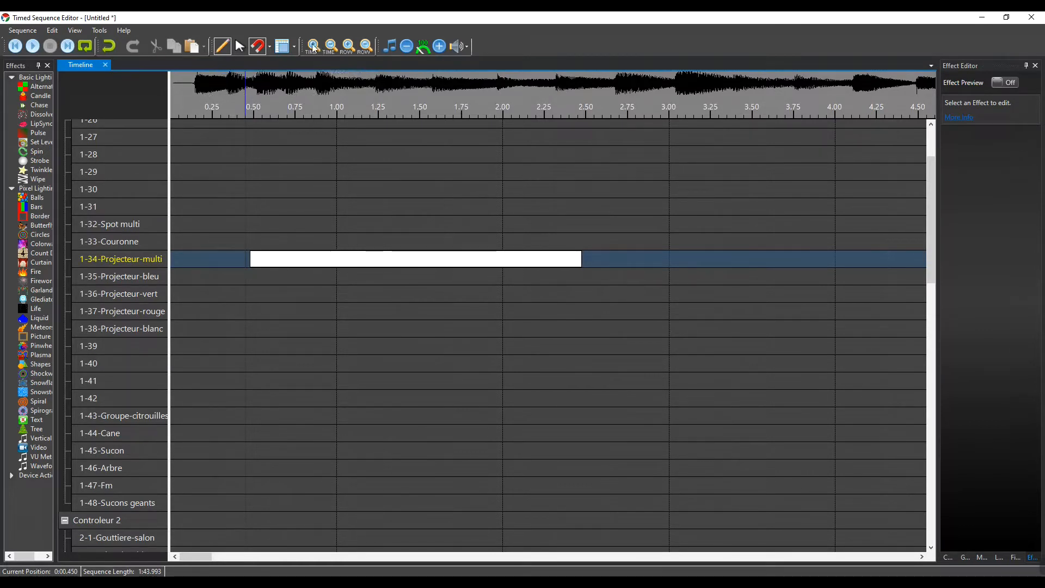
pyautogui.click(332, 47)
pyautogui.click(333, 48)
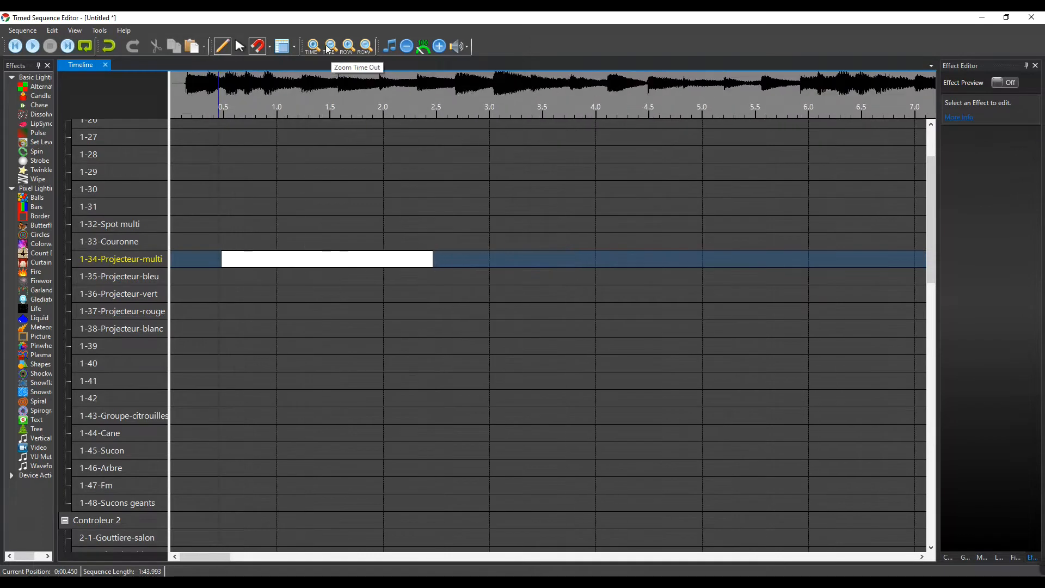
pyautogui.click(317, 48)
pyautogui.click(317, 48)
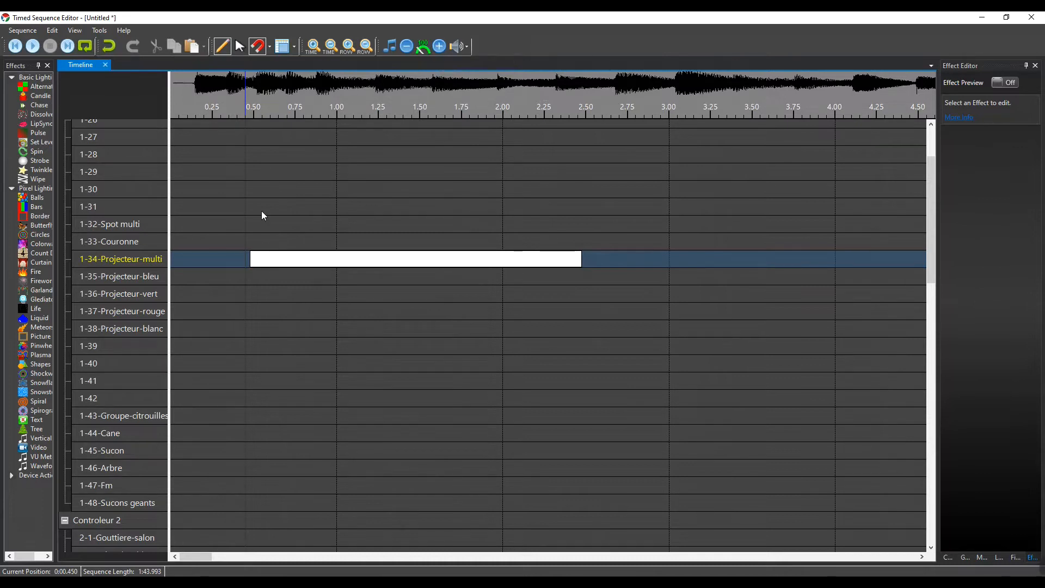
pyautogui.click(194, 114)
pyautogui.click(32, 47)
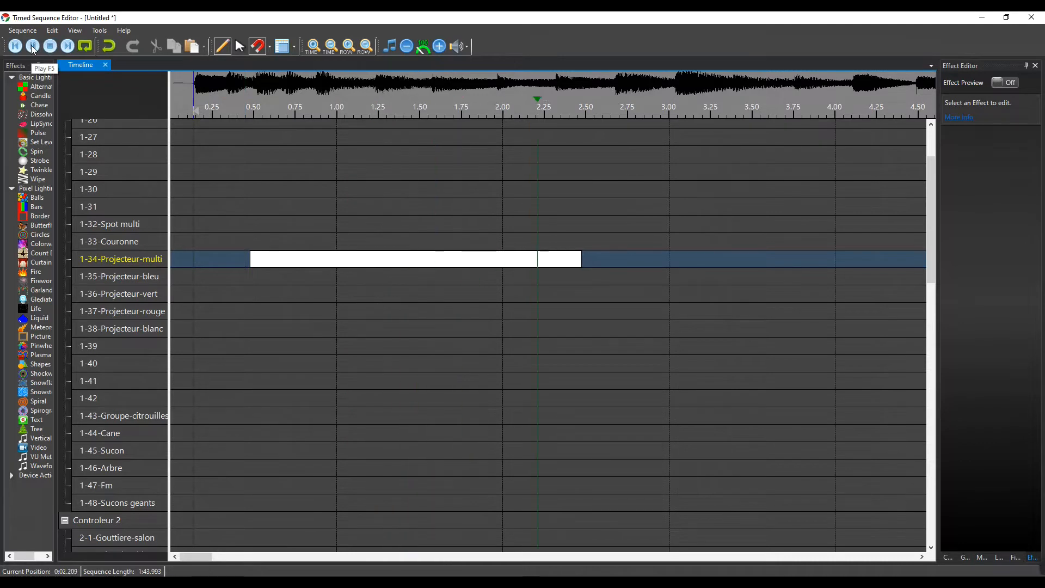
pyautogui.click(32, 47)
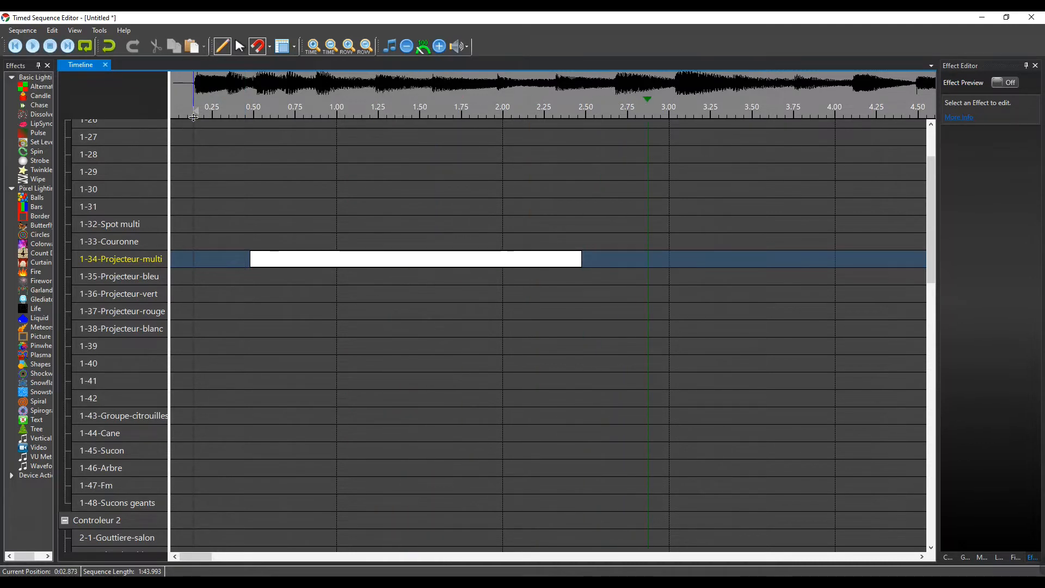
# Step: Try several playback positions along the time ruler, ending at about 1.15 s, and stop playback
pyautogui.click(313, 116)
pyautogui.click(451, 116)
pyautogui.click(546, 116)
pyautogui.click(362, 116)
pyautogui.click(50, 47)
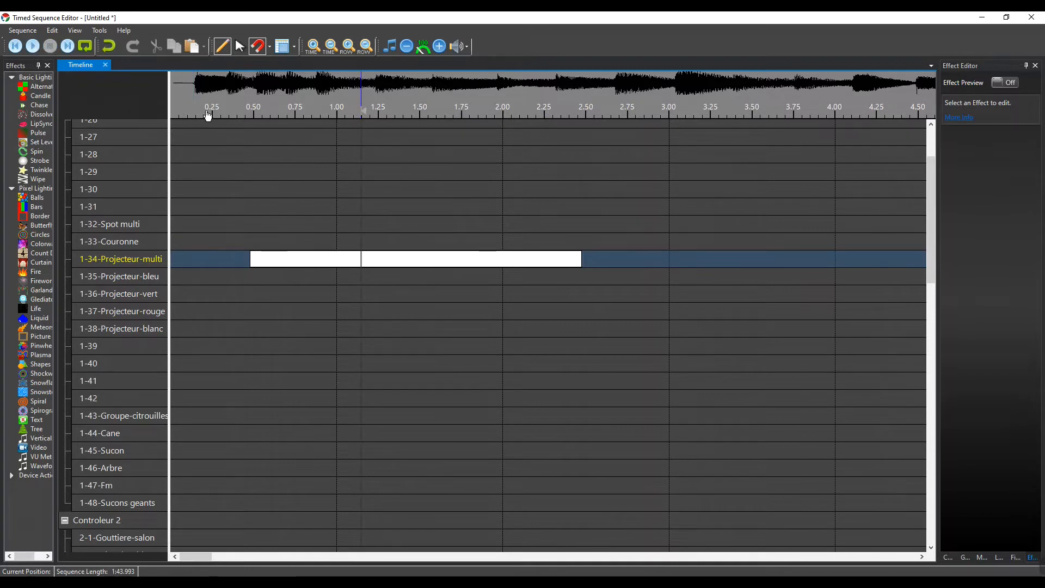
# Step: Add timing marks at about 0.52 s and 1.23 s on the ruler, storing them in a new mark collection
pyautogui.click(303, 111)
pyautogui.click(260, 114)
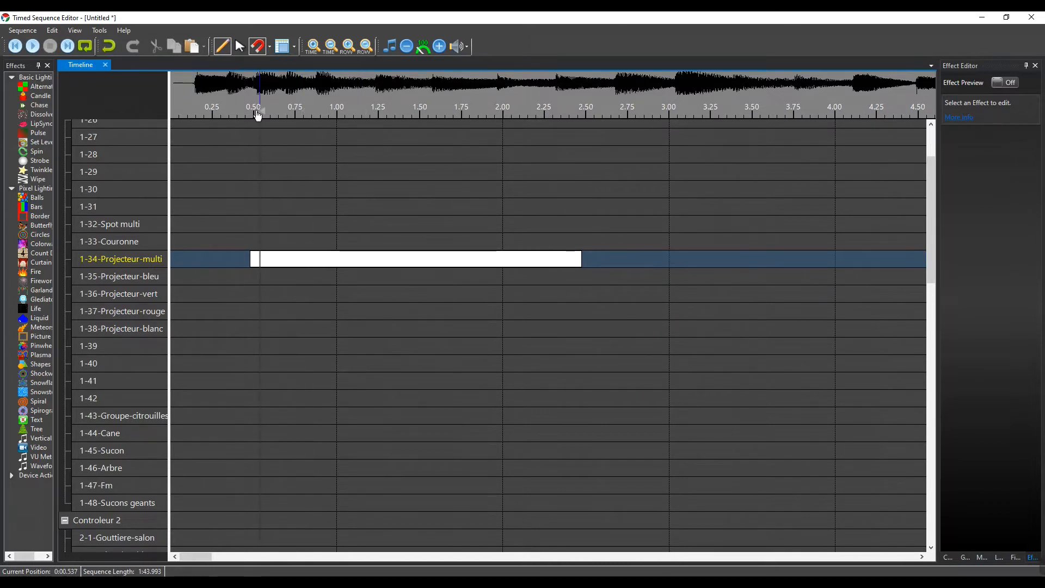
pyautogui.doubleClick(258, 115)
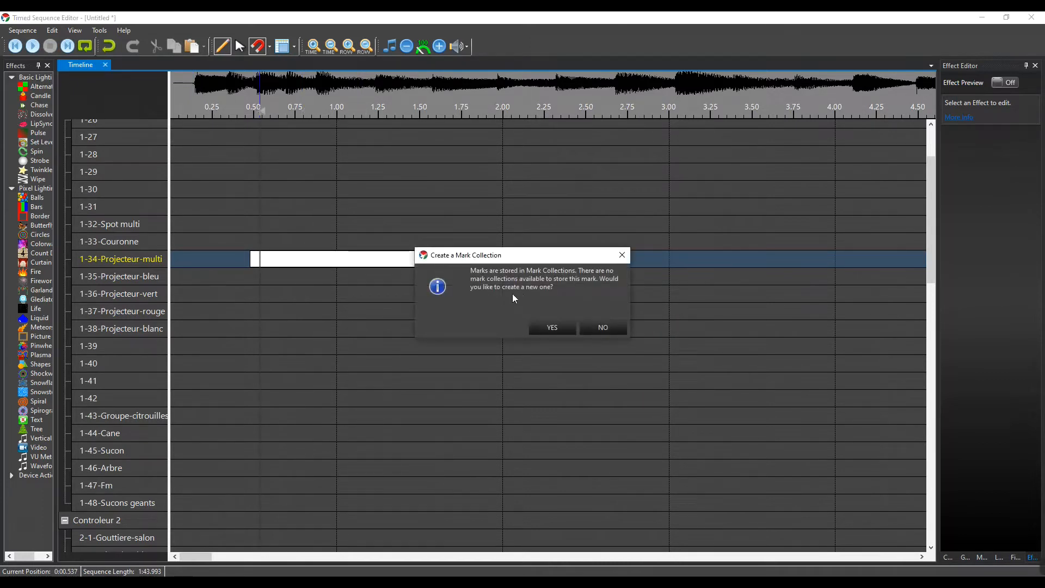
pyautogui.click(551, 327)
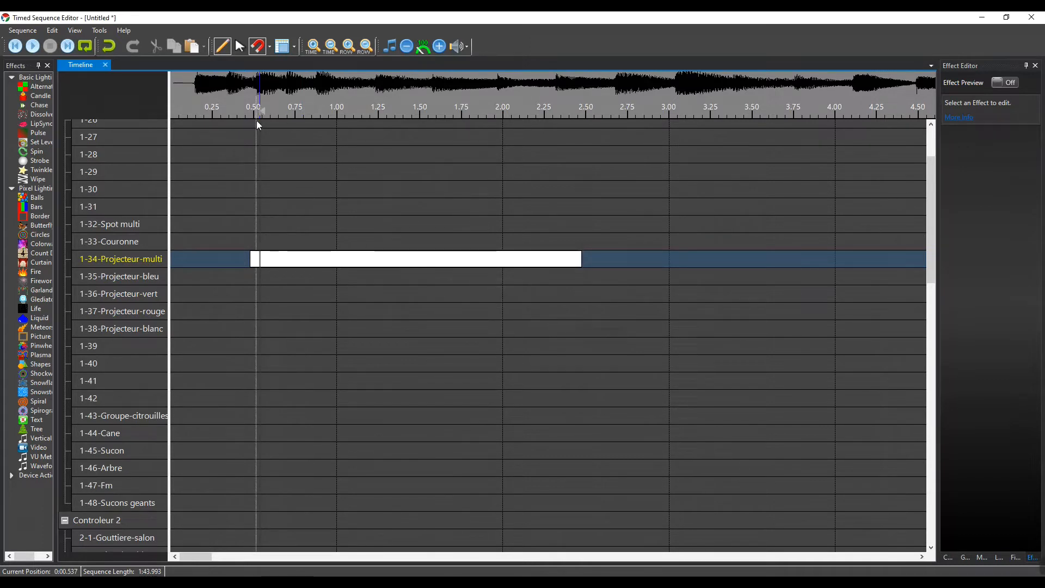
pyautogui.moveTo(258, 115)
pyautogui.mouseDown()
pyautogui.moveTo(268, 115)
pyautogui.moveTo(257, 112)
pyautogui.mouseUp()
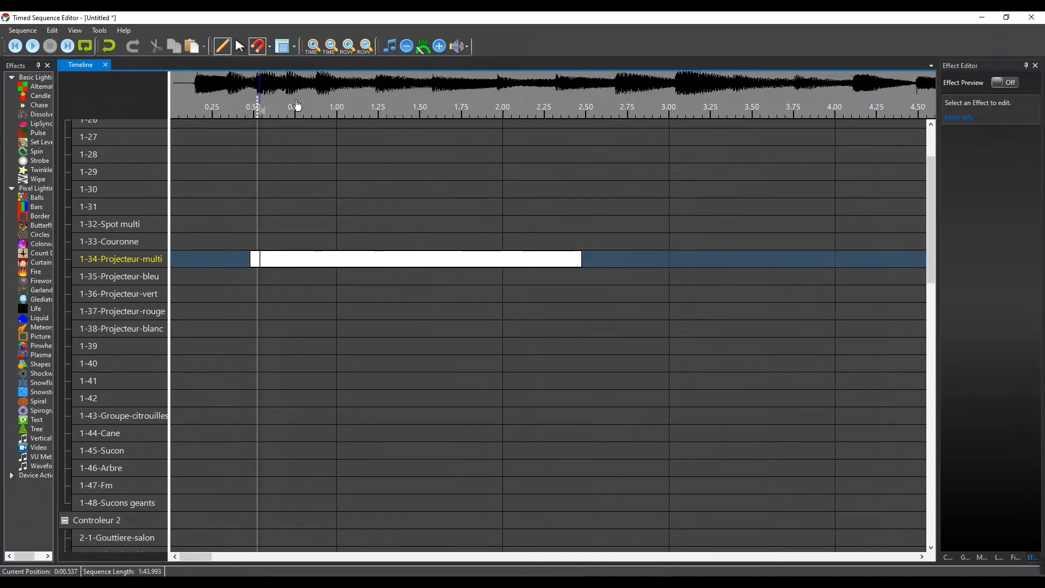
pyautogui.click(374, 109)
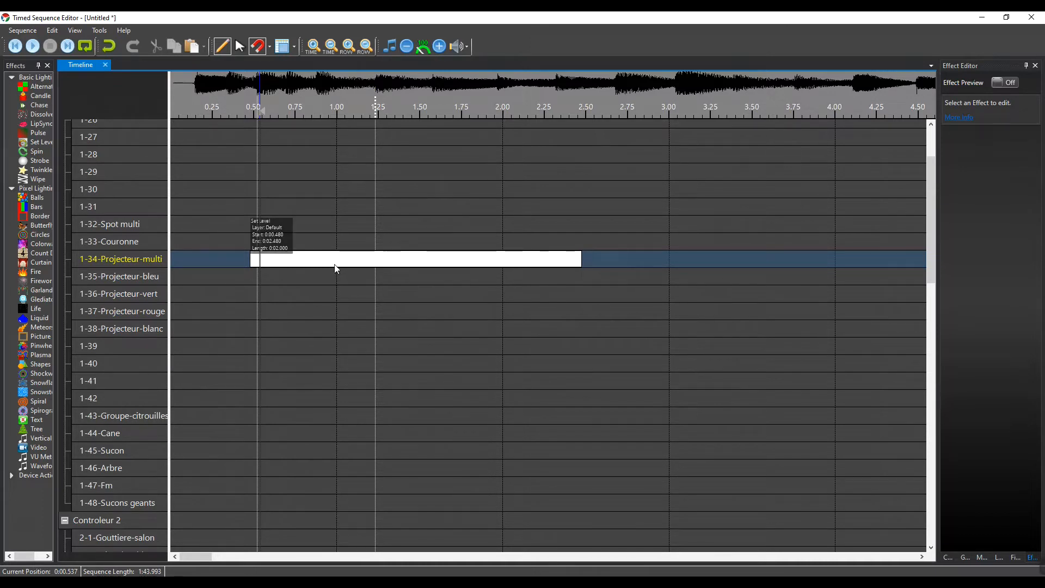
# Step: Move the Set Level effect on 1-34-Projecteur-multi to the first mark and align its start to the nearest mark
pyautogui.click(316, 259)
pyautogui.moveTo(318, 264)
pyautogui.mouseDown()
pyautogui.moveTo(367, 257)
pyautogui.moveTo(329, 258)
pyautogui.mouseUp()
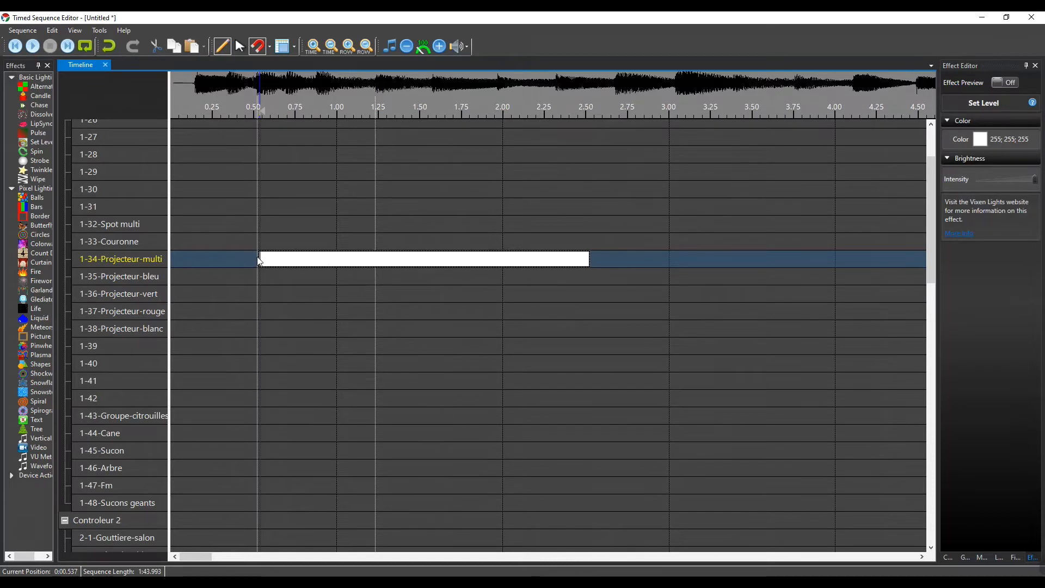
pyautogui.rightClick(286, 264)
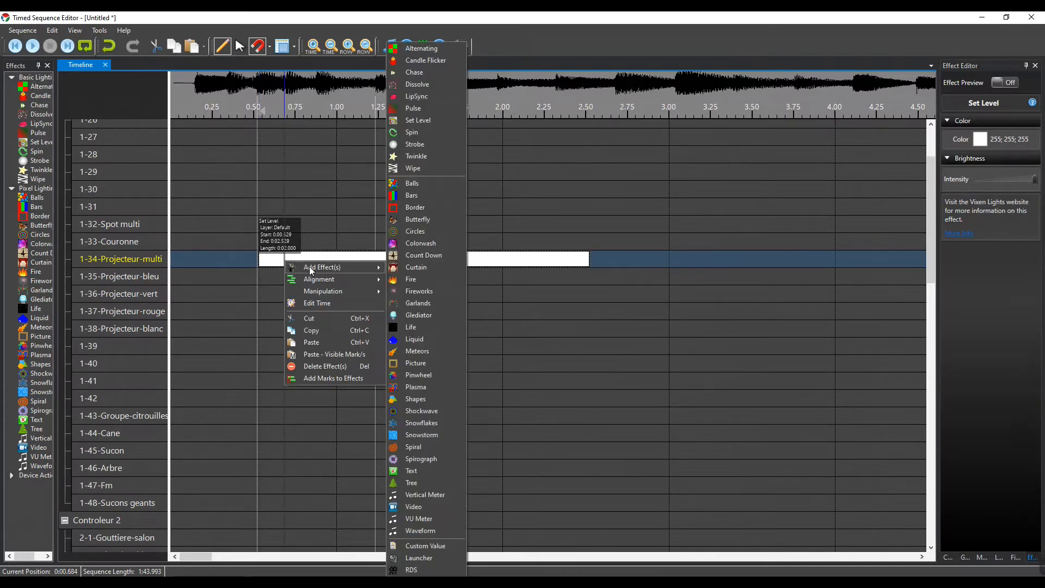
pyautogui.moveTo(319, 282)
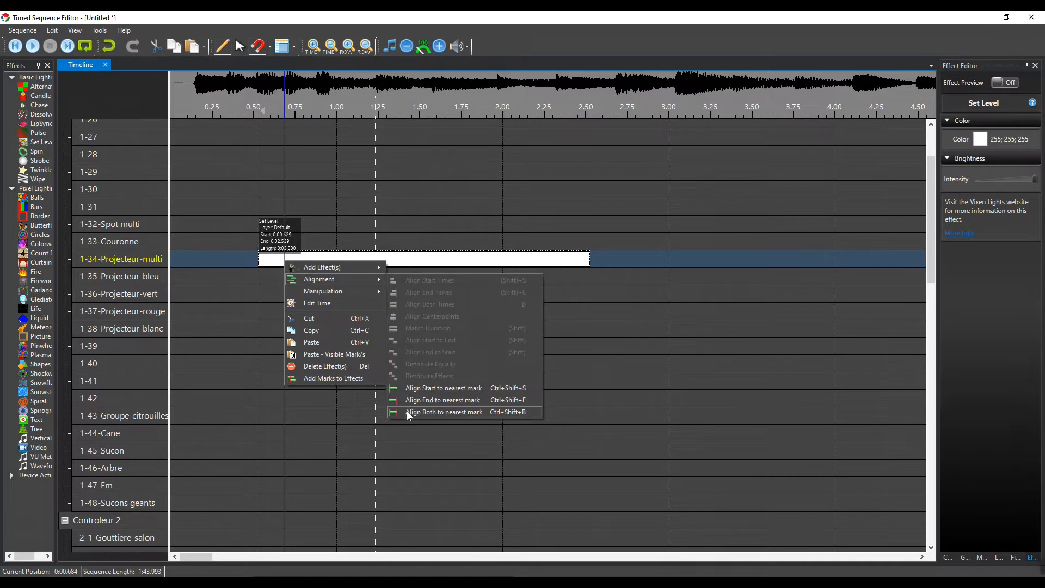
pyautogui.click(409, 387)
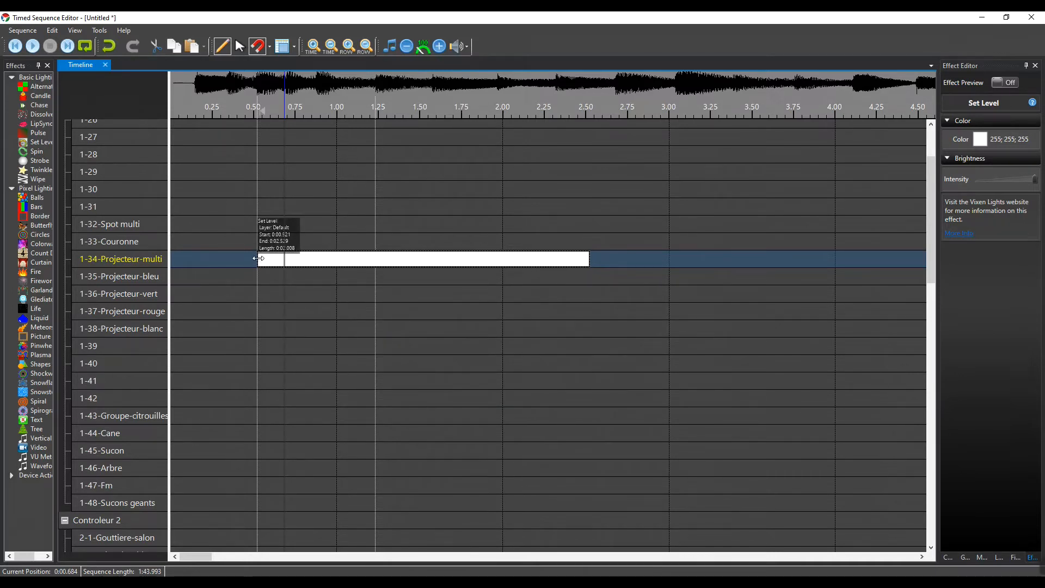
# Step: Shorten the Set Level effect on 1-34-Projecteur-multi to end at about 1.19 s and align both its ends to the nearest marks
pyautogui.moveTo(588, 262); pyautogui.dragTo(363, 263)
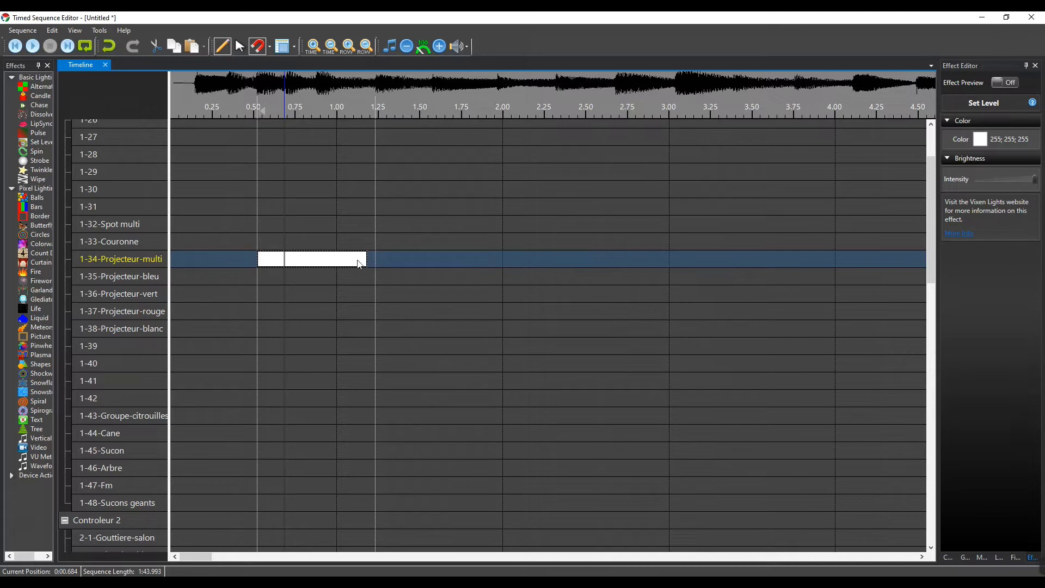
pyautogui.rightClick(356, 263)
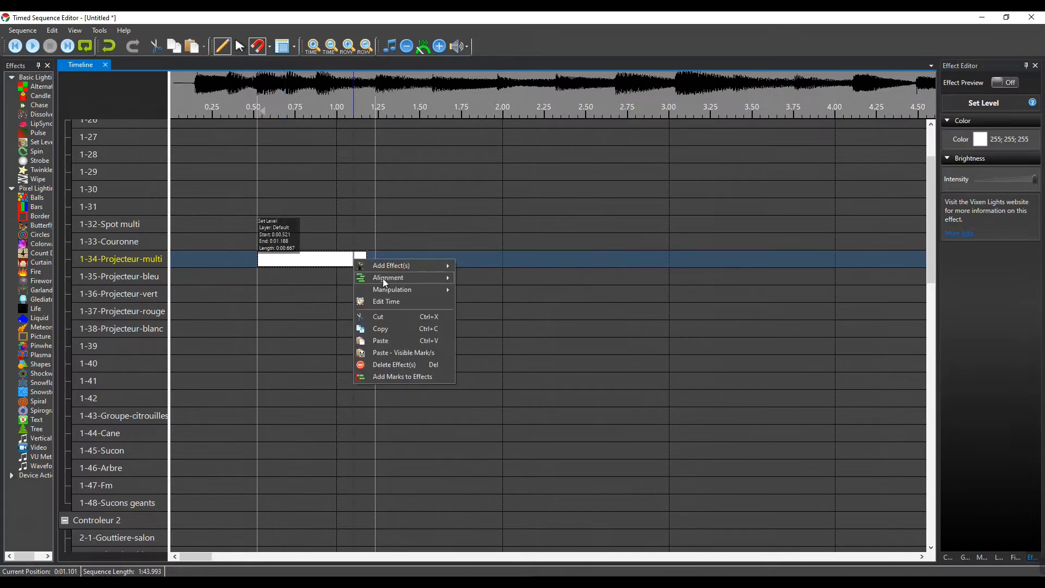
pyautogui.moveTo(385, 279)
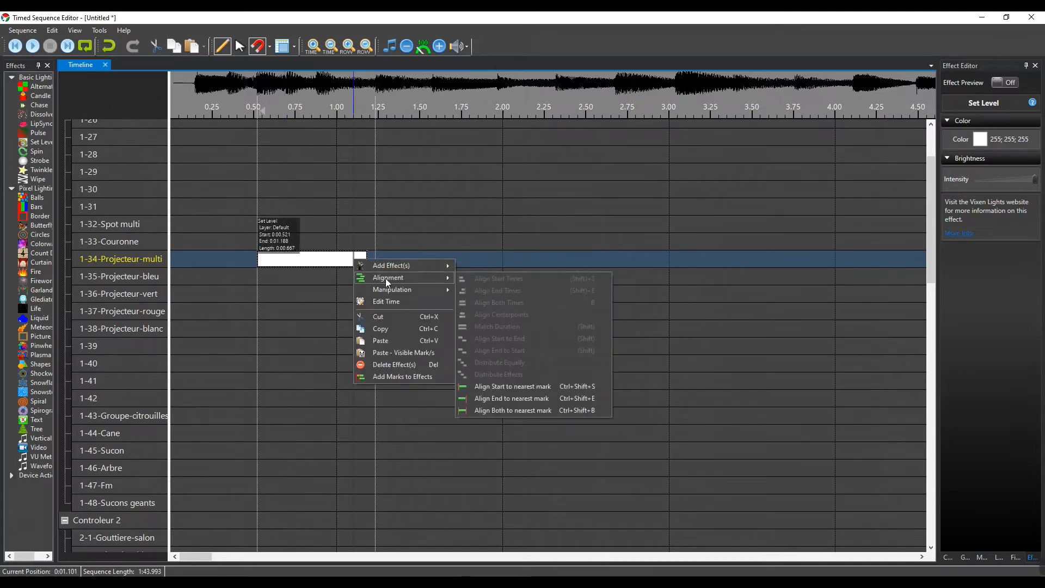
pyautogui.click(477, 411)
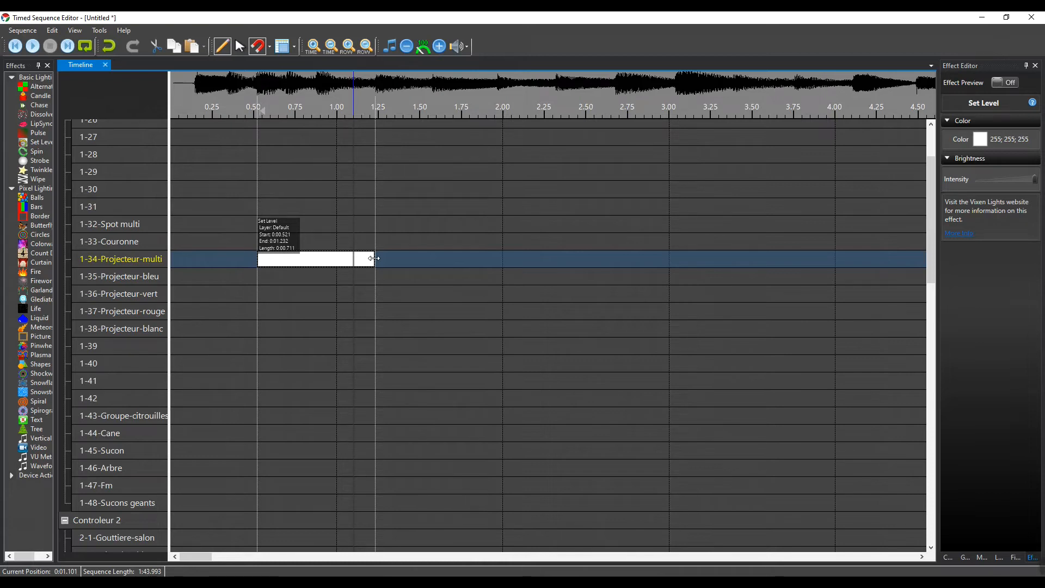
pyautogui.rightClick(298, 263)
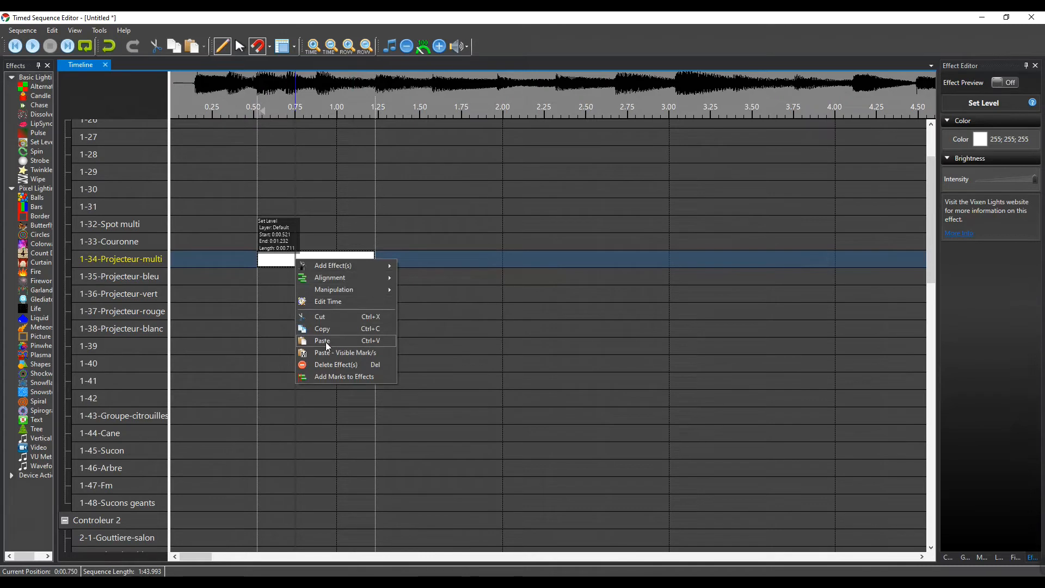
pyautogui.click(245, 319)
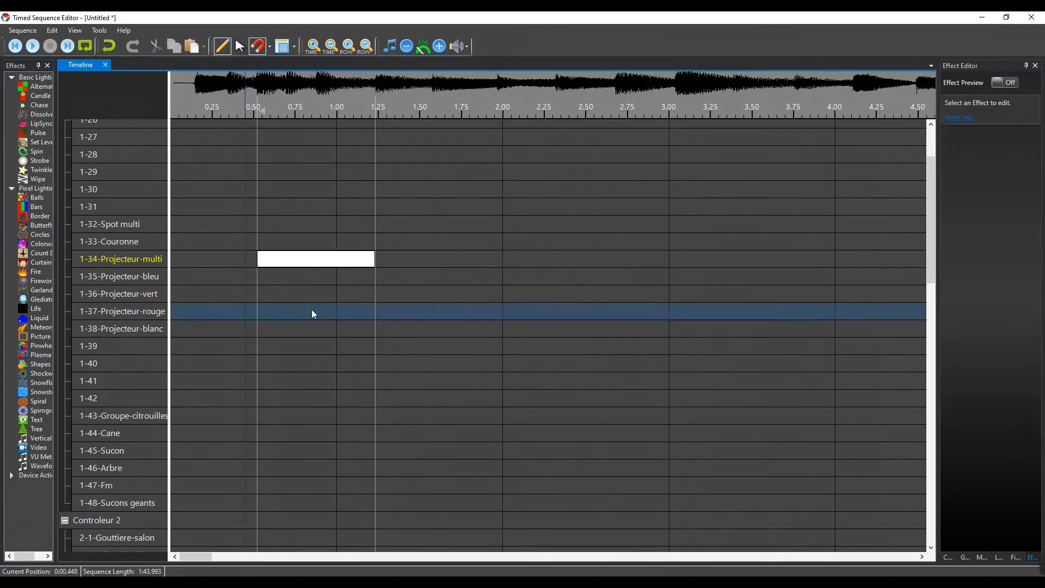
# Step: Add a Set Level effect to 2-2-Toit-salon-bleu near the first mark and shorten it to about 0.66 s
pyautogui.scroll(-2, 311, 309)
pyautogui.scroll(-4, 313, 314)
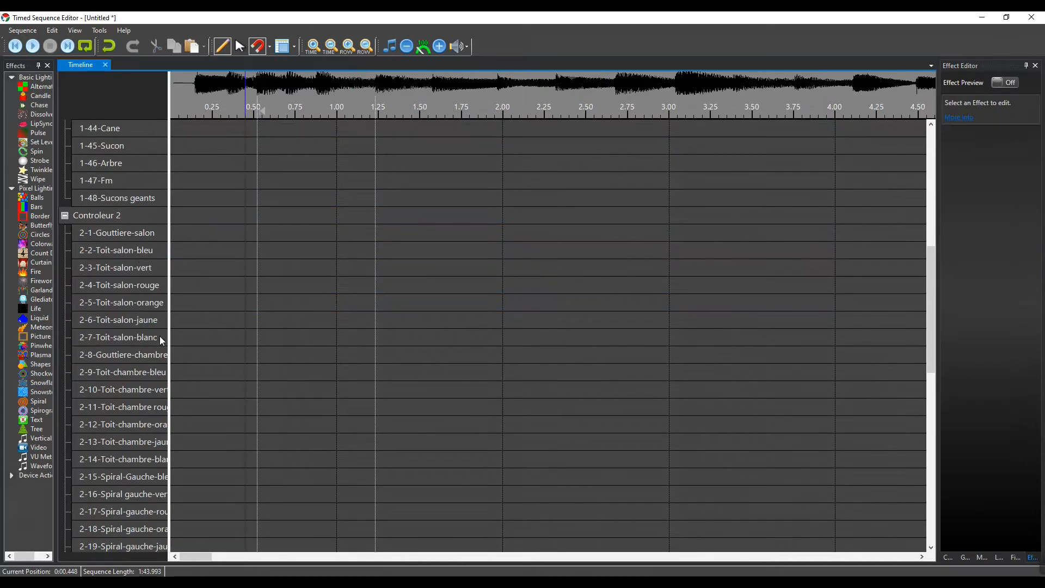
pyautogui.click(265, 252)
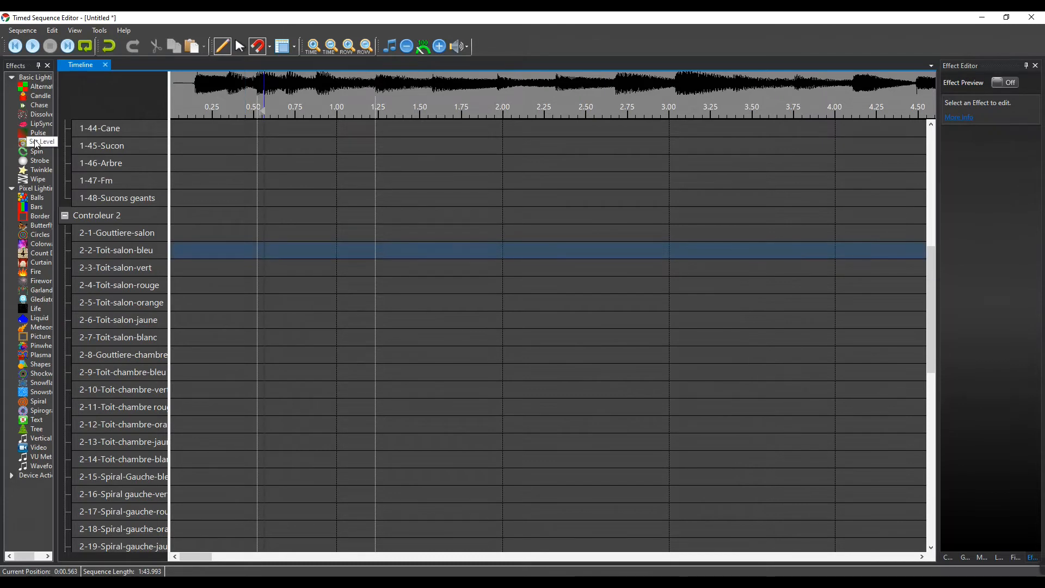
pyautogui.moveTo(36, 143); pyautogui.dragTo(272, 248)
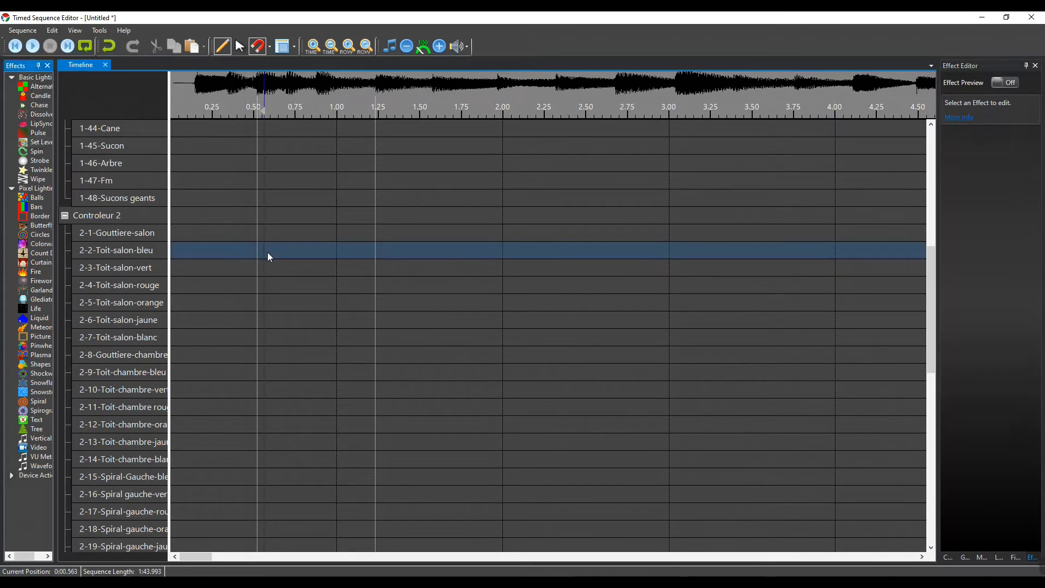
pyautogui.moveTo(36, 143); pyautogui.dragTo(279, 251)
pyautogui.moveTo(479, 252)
pyautogui.mouseDown()
pyautogui.moveTo(464, 252)
pyautogui.moveTo(478, 266)
pyautogui.mouseUp()
pyautogui.moveTo(594, 267); pyautogui.dragTo(322, 253)
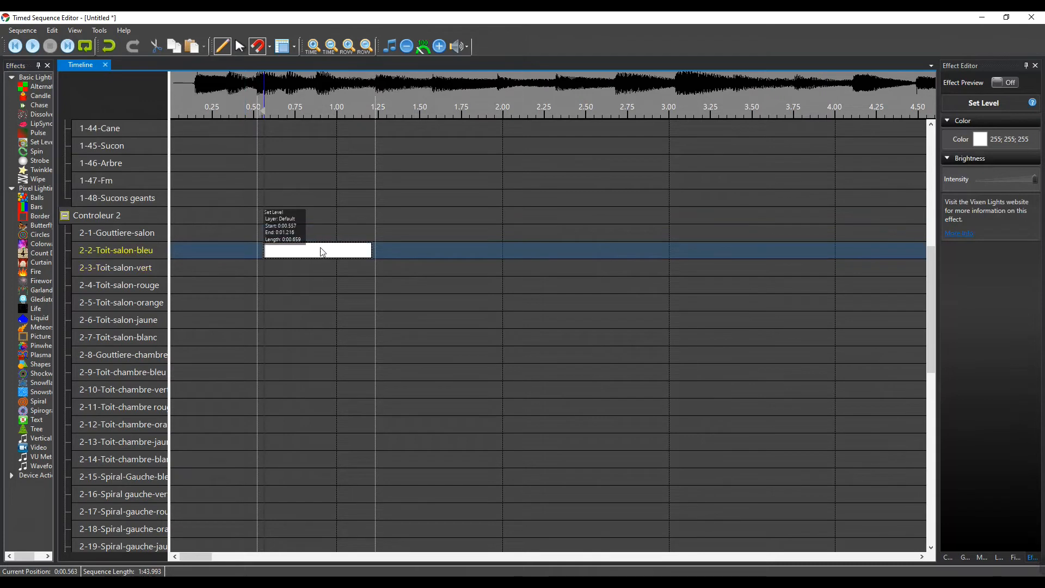
# Step: Align both ends of the Set Level effect on 2-2-Toit-salon-bleu to the nearest marks
pyautogui.rightClick(323, 253)
pyautogui.moveTo(345, 269)
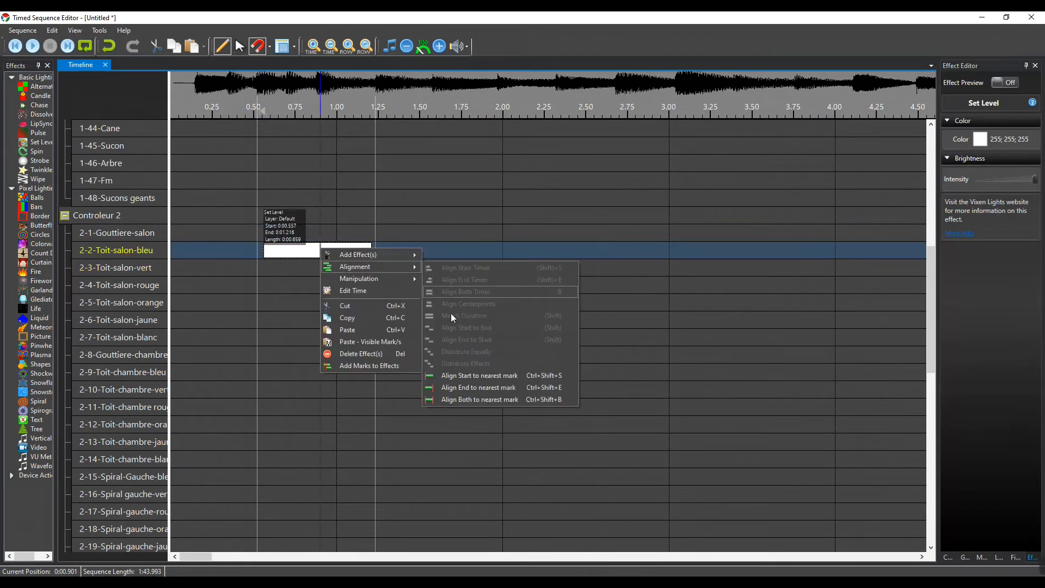
pyautogui.click(451, 400)
# Step: Copy the 2-2-Toit-salon-bleu effect and paste it near the first mark on 2-3-Toit-salon-vert and 2-4-Toit-salon-rouge
pyautogui.moveTo(293, 250)
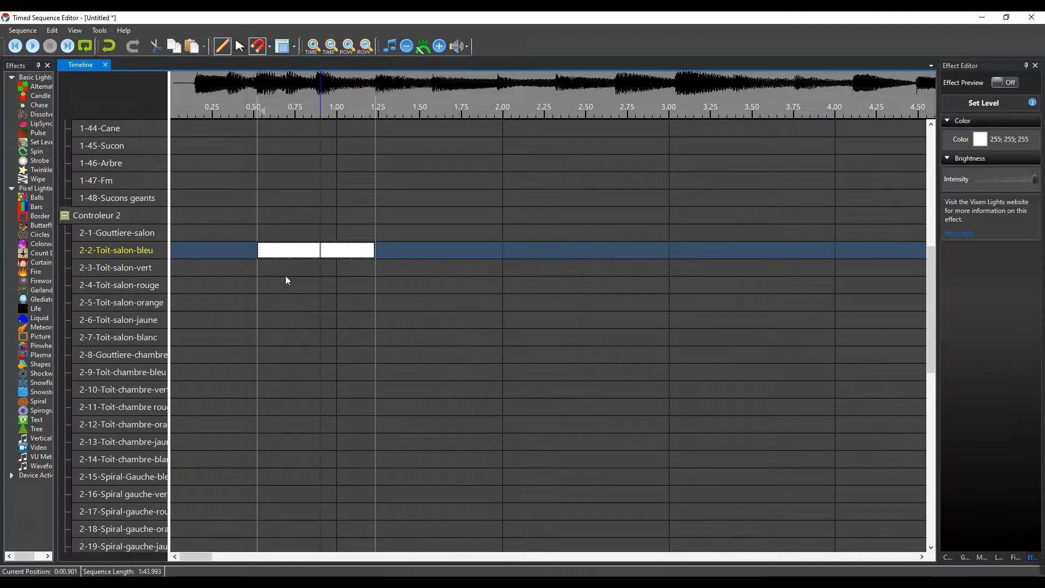
pyautogui.rightClick(282, 253)
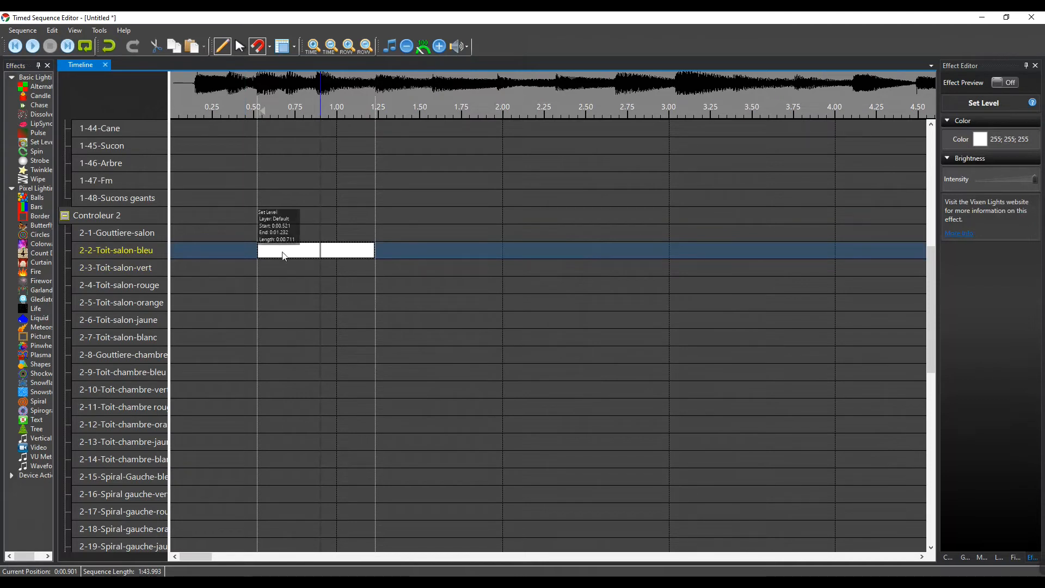
pyautogui.click(312, 320)
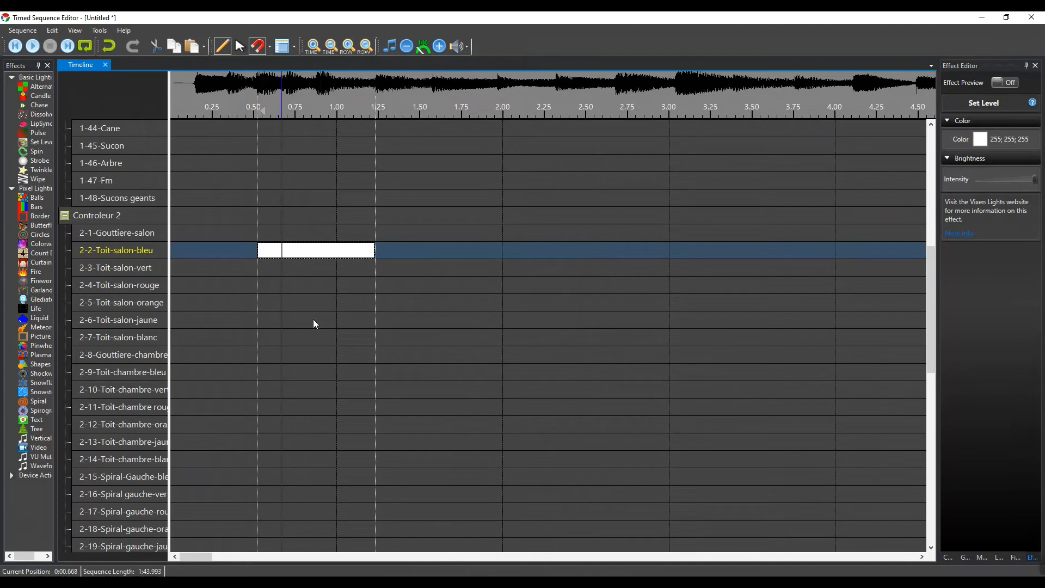
pyautogui.click(260, 273)
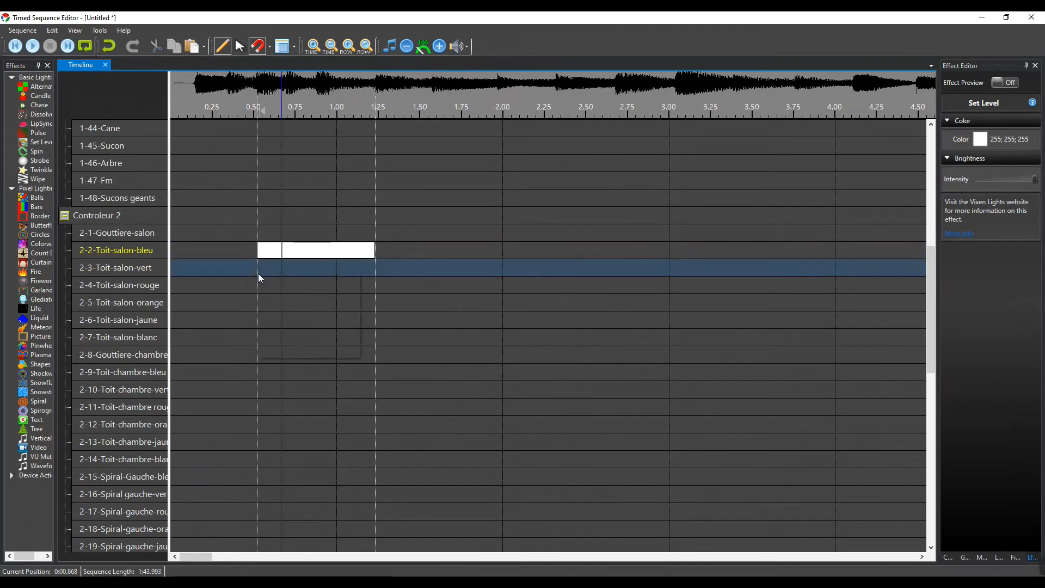
pyautogui.rightClick(259, 274)
pyautogui.click(278, 329)
pyautogui.click(260, 285)
pyautogui.rightClick(259, 285)
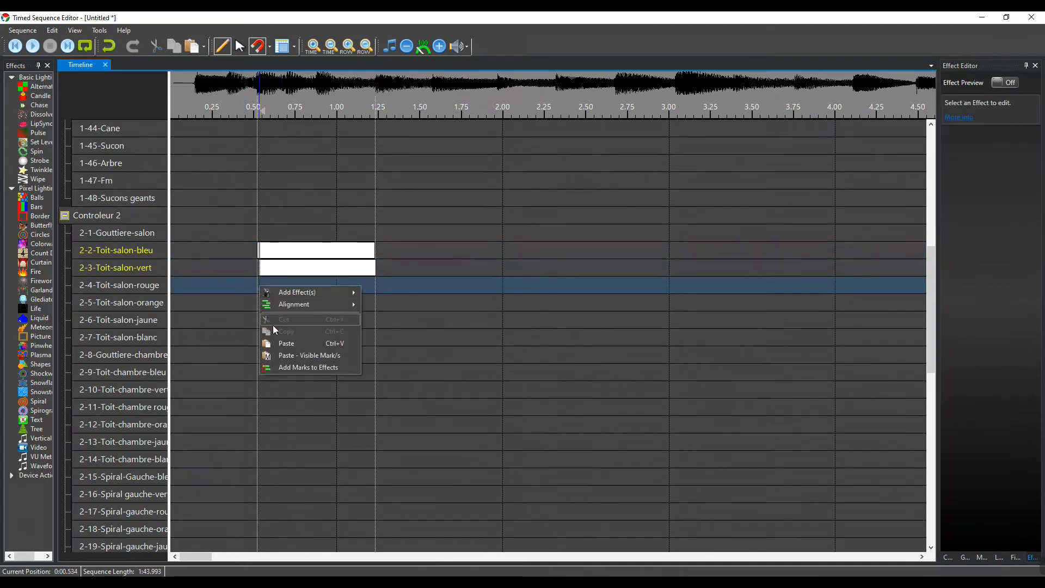
pyautogui.click(278, 340)
# Step: Paste the copied Set Level effect near the first mark on 2-5-Toit-salon-orange, 2-6-Toit-salon-jaune and 2-7-Toit-salon-blanc
pyautogui.click(262, 305)
pyautogui.rightClick(262, 318)
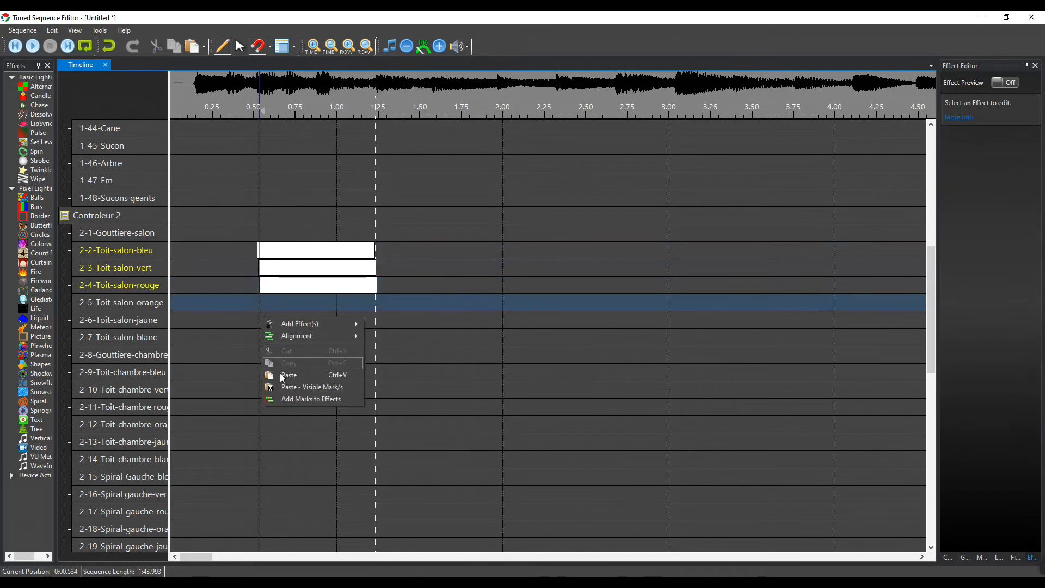
pyautogui.click(280, 375)
pyautogui.click(264, 321)
pyautogui.rightClick(264, 324)
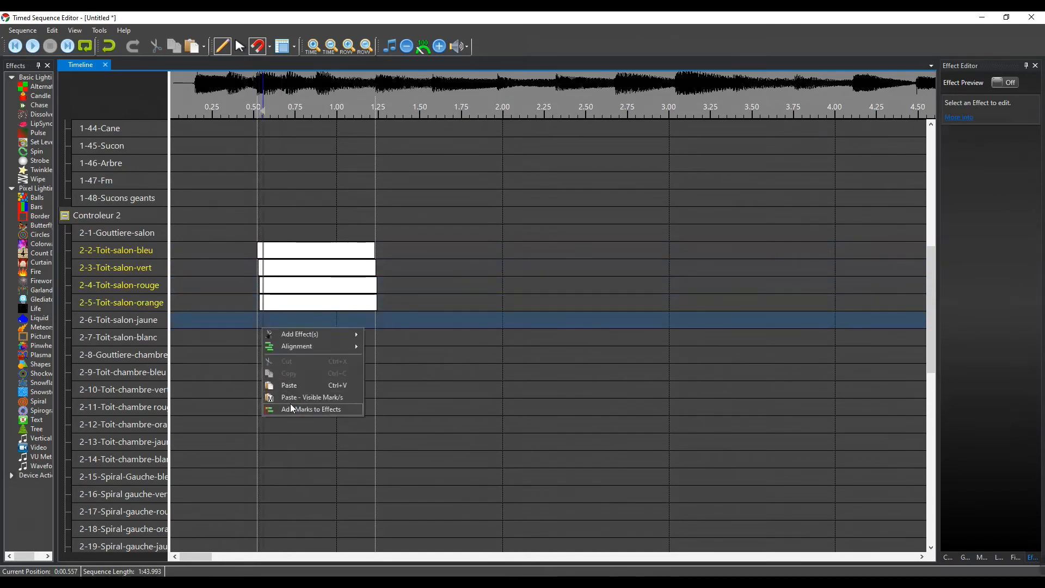
pyautogui.click(285, 386)
pyautogui.click(265, 342)
pyautogui.rightClick(265, 345)
pyautogui.click(282, 399)
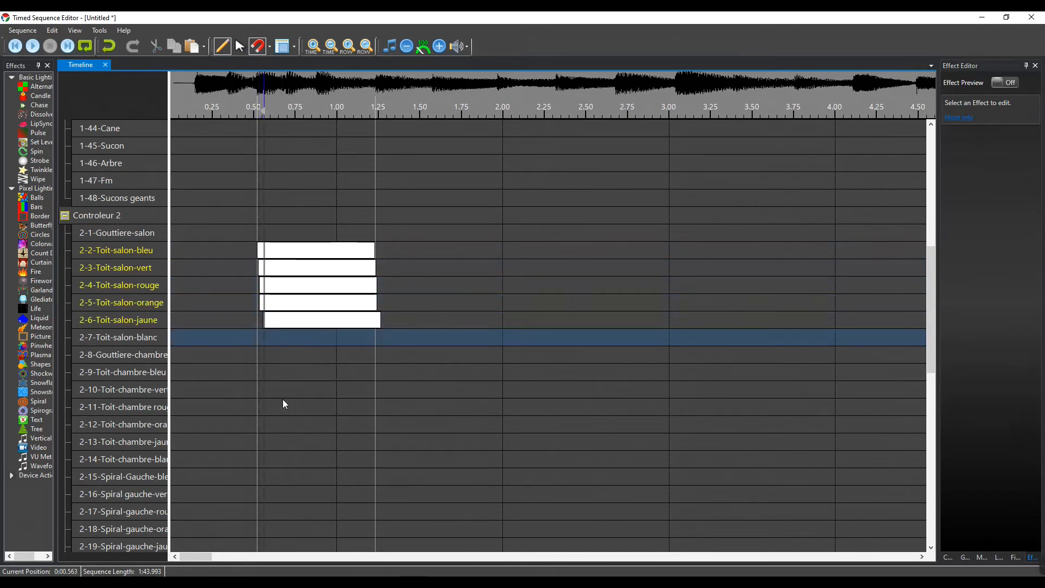
# Step: Select the six Set Level effects from 2-2-Toit-salon-bleu to 2-7-Toit-salon-blanc, align both their ends to the nearest marks, and deselect them
pyautogui.click(325, 254)
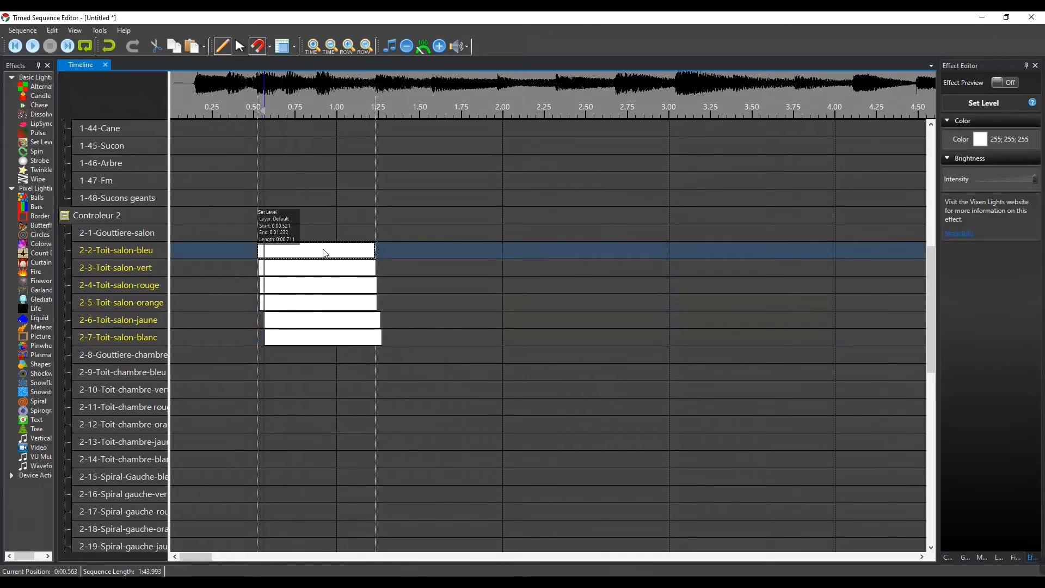
pyautogui.keyDown('shift'); pyautogui.click(323, 346); pyautogui.keyUp('shift')
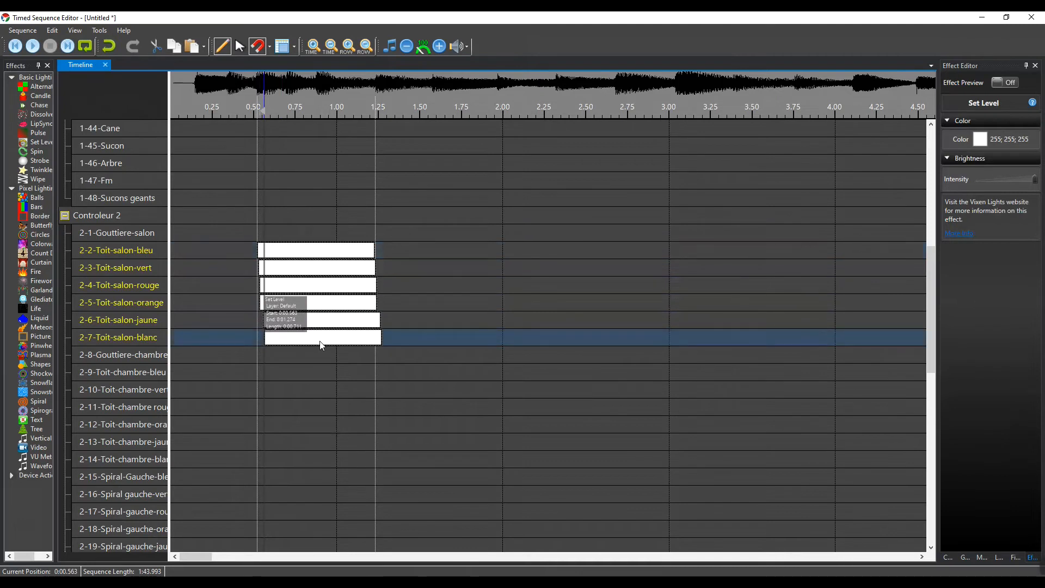
pyautogui.rightClick(343, 254)
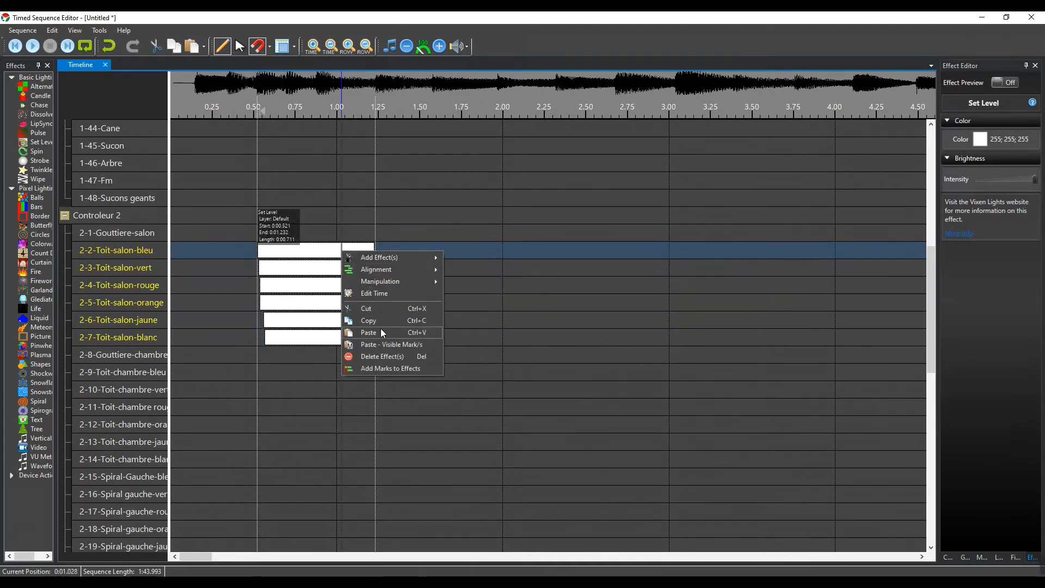
pyautogui.moveTo(402, 267)
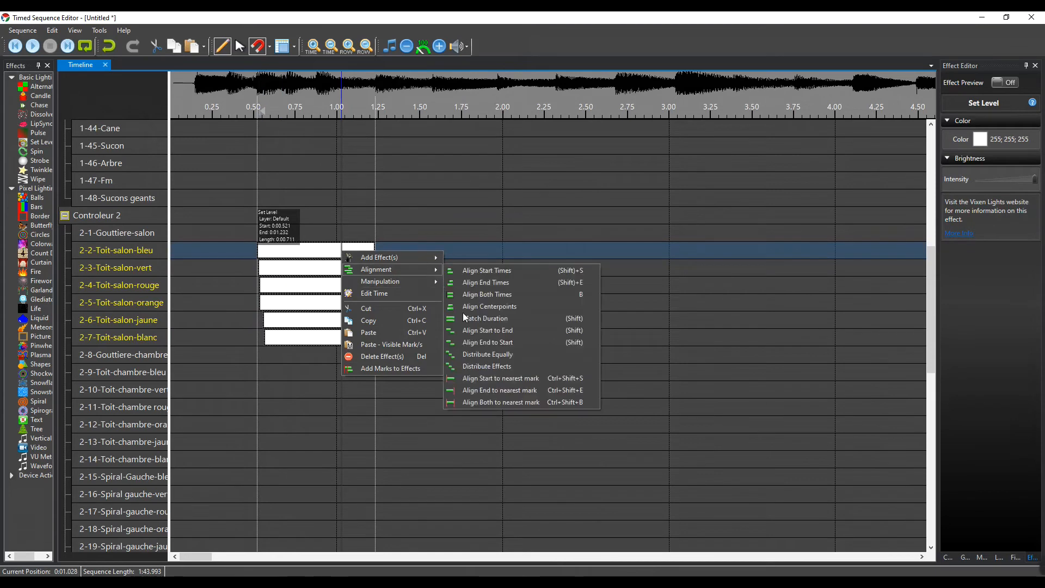
pyautogui.click(468, 403)
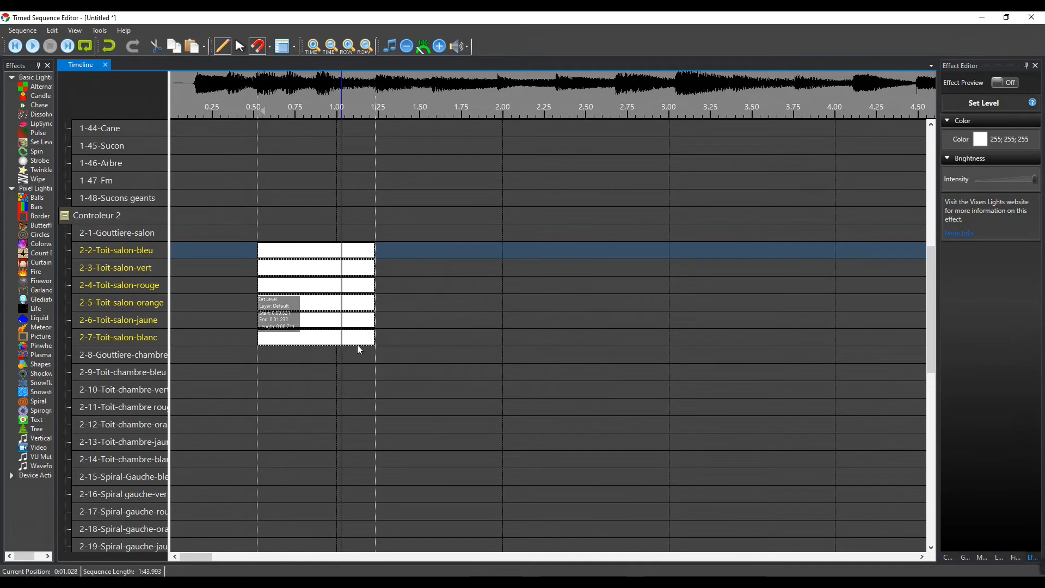
pyautogui.rightClick(363, 251)
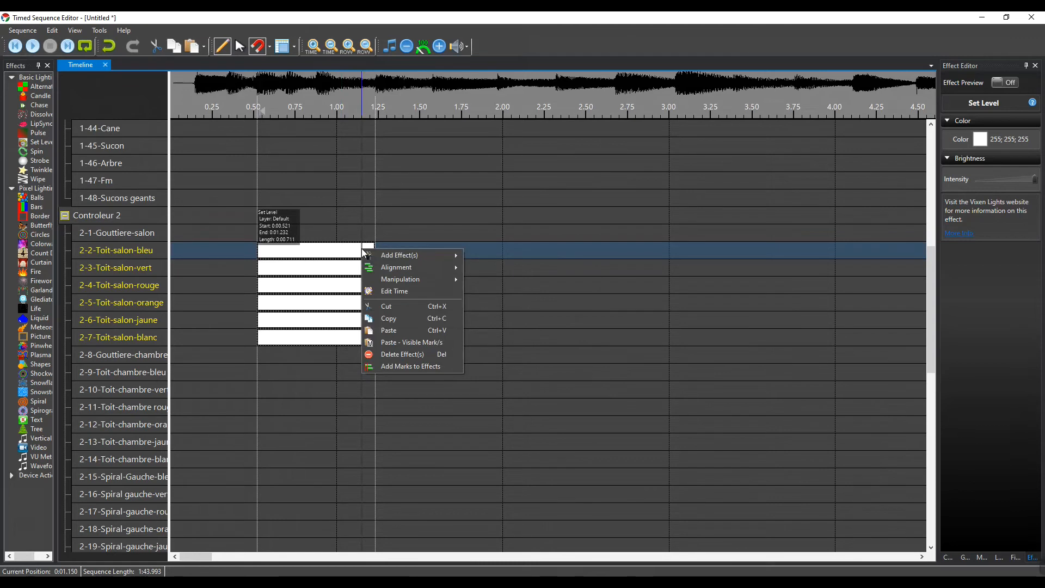
pyautogui.click(345, 226)
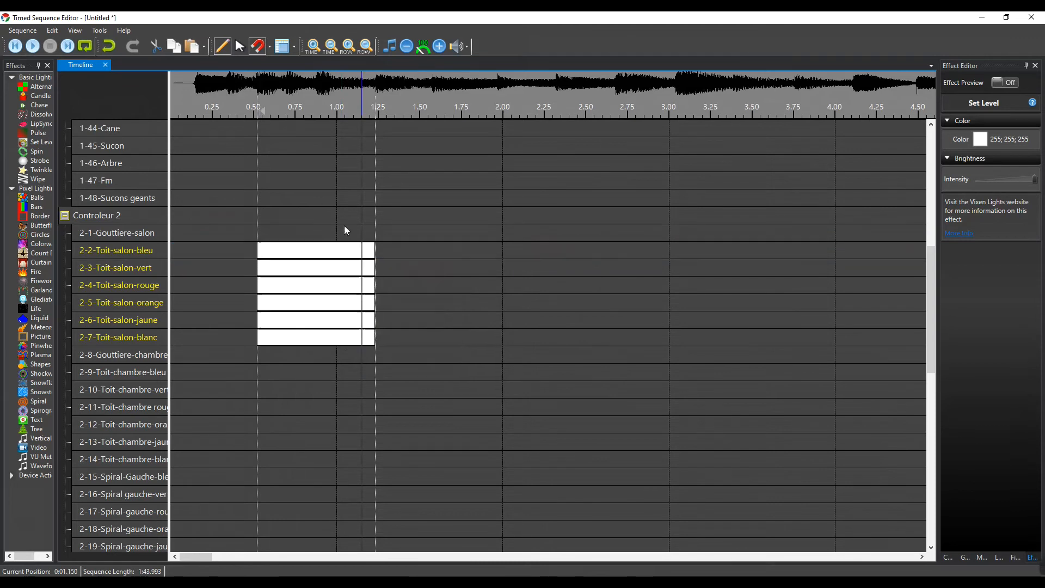
pyautogui.click(345, 226)
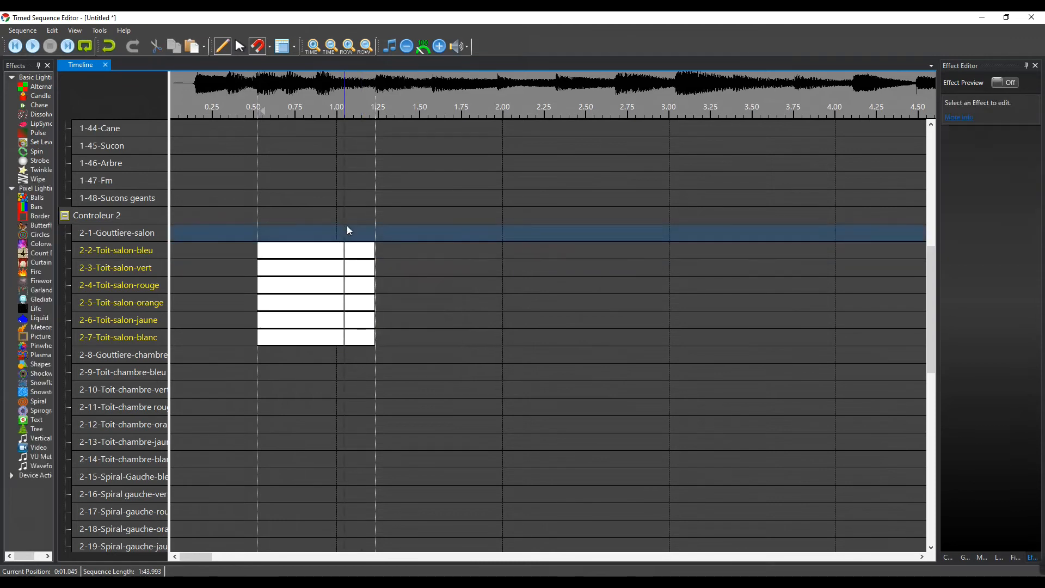
pyautogui.click(30, 32)
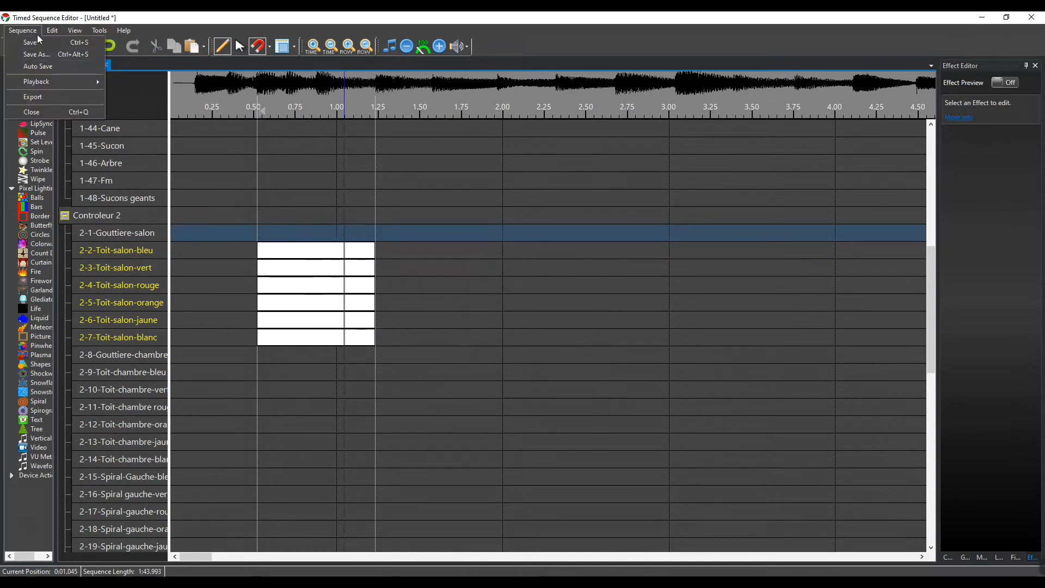
pyautogui.moveTo(54, 33)
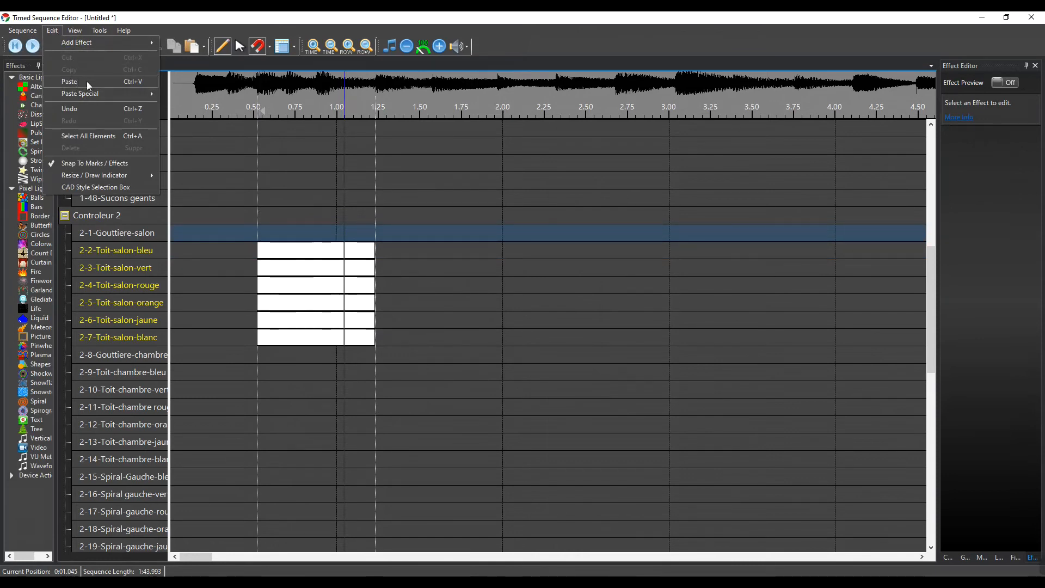
pyautogui.click(278, 166)
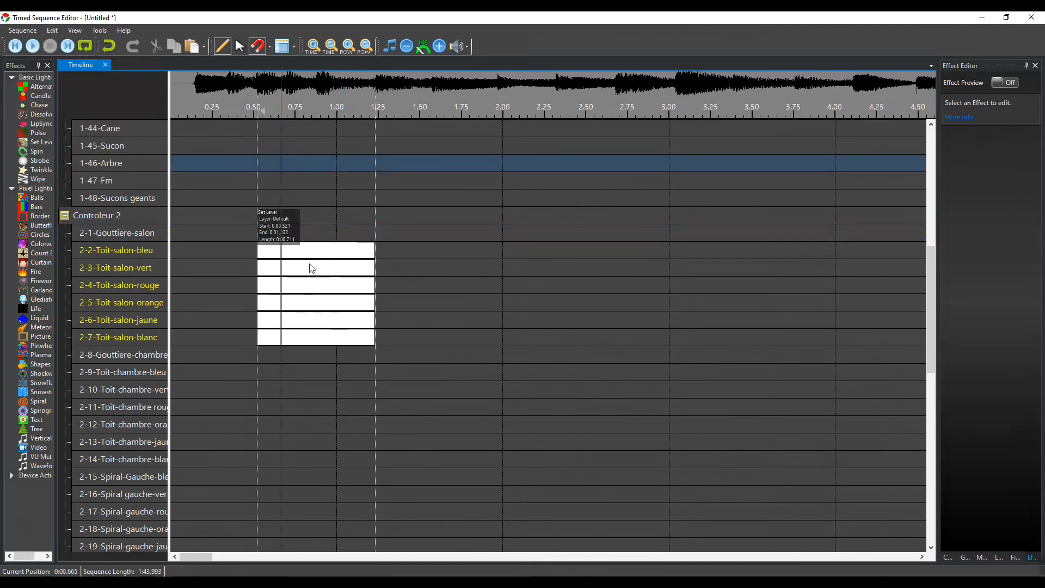
# Step: Undo the mark alignment of the six Toit-salon effects and redo it
pyautogui.click(110, 46)
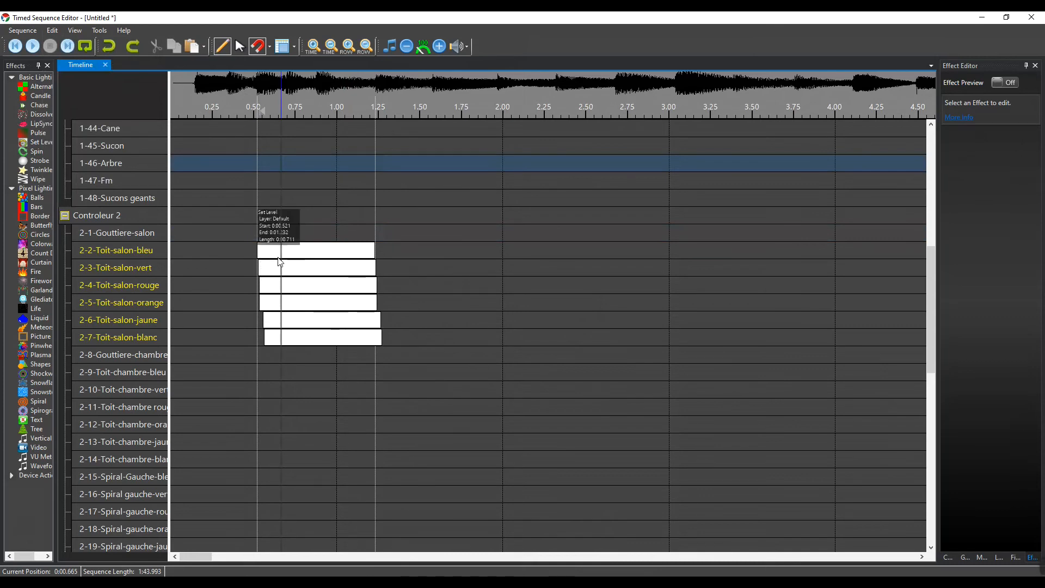
pyautogui.click(134, 47)
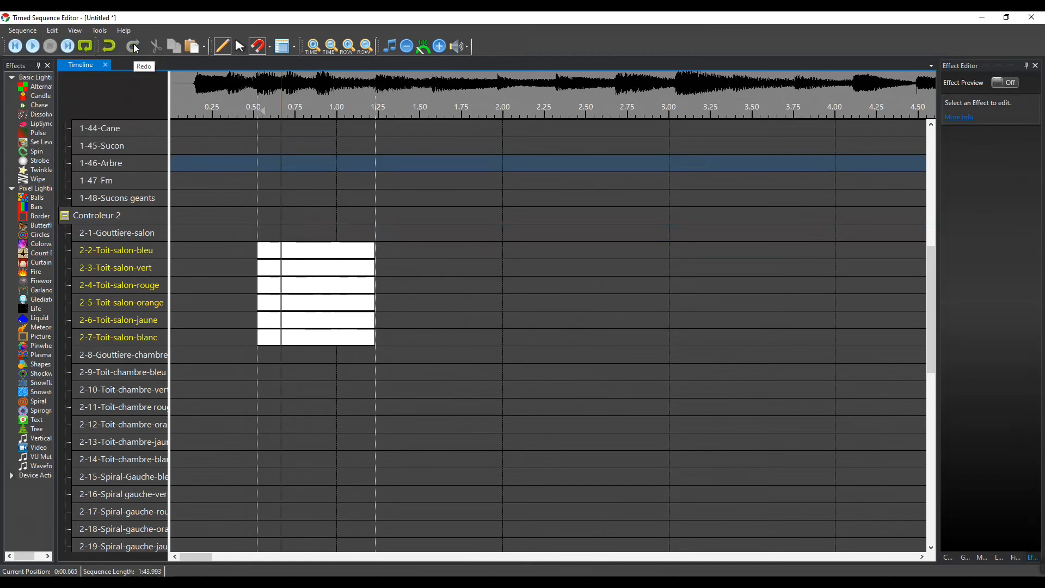
pyautogui.click(55, 30)
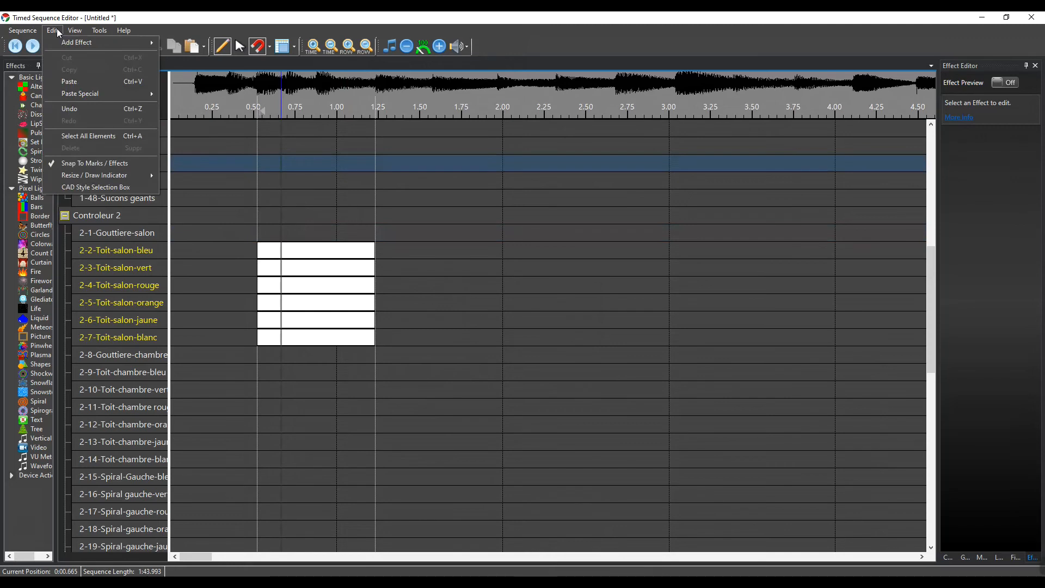
pyautogui.moveTo(76, 32)
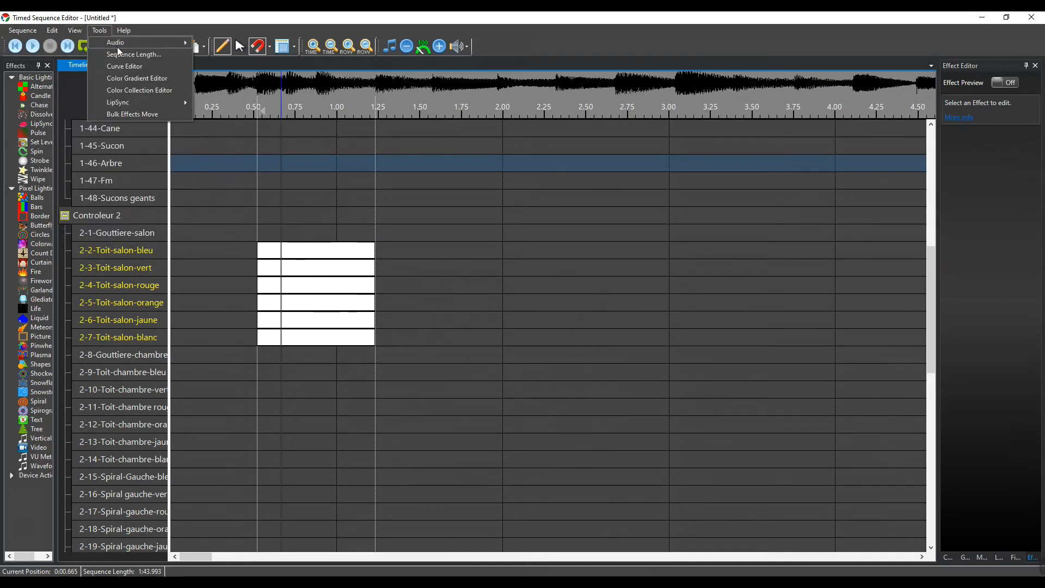
pyautogui.moveTo(119, 105)
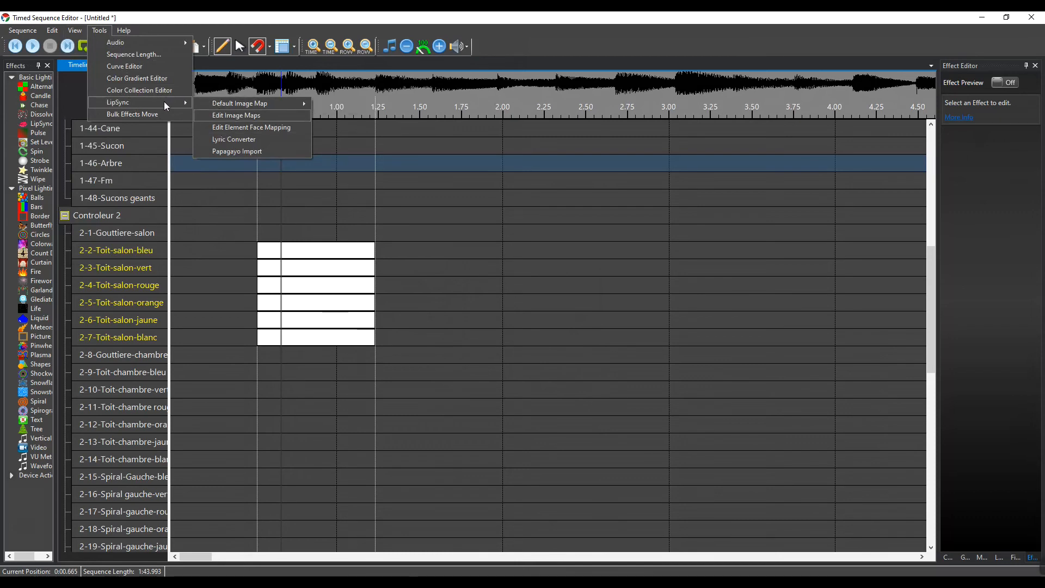
pyautogui.click(208, 215)
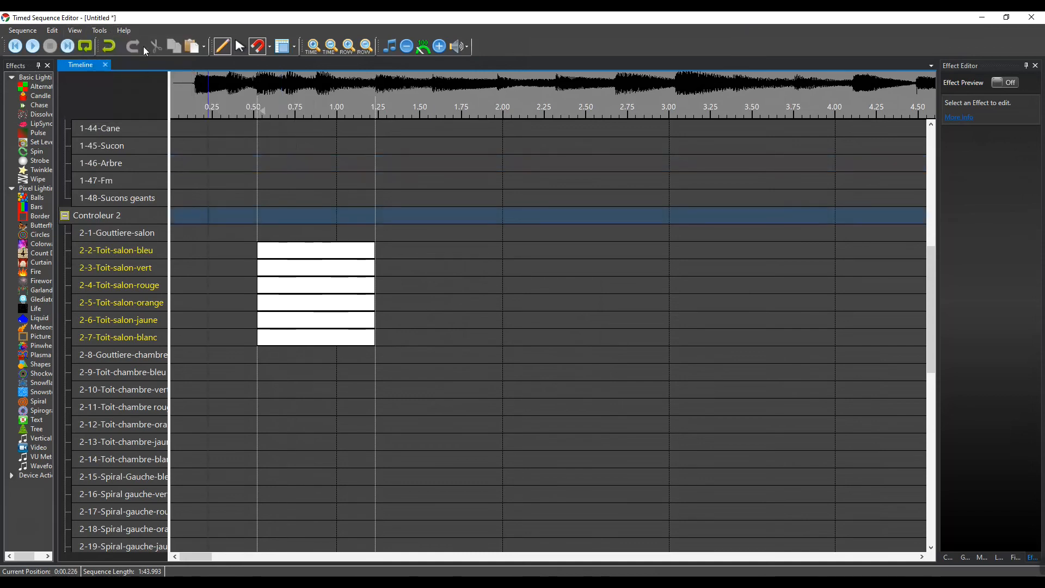
pyautogui.click(375, 214)
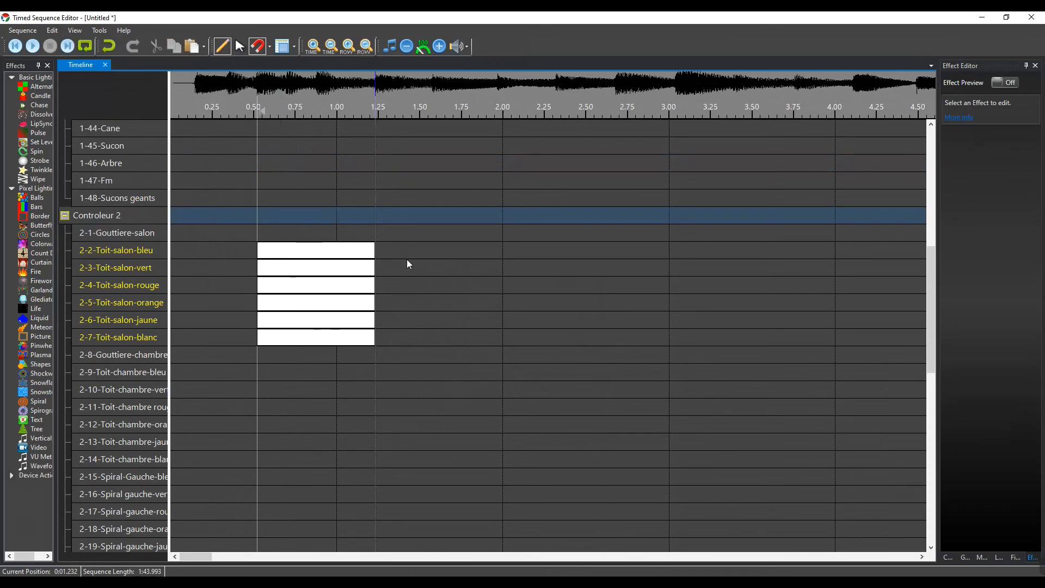
pyautogui.scroll(2, 398, 278)
pyautogui.scroll(5, 399, 282)
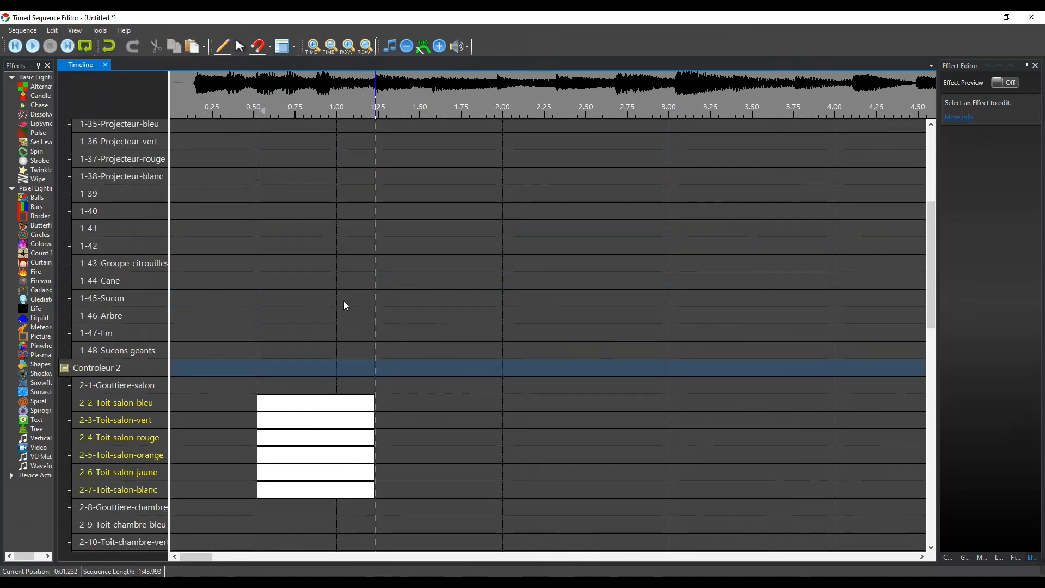
pyautogui.scroll(10, 345, 302)
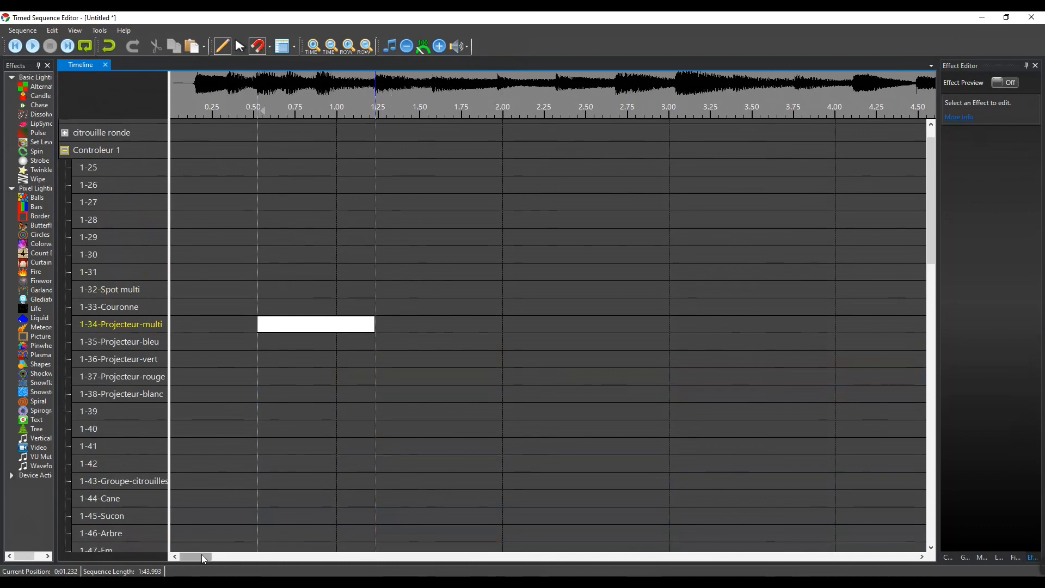
pyautogui.moveTo(198, 556); pyautogui.dragTo(354, 555)
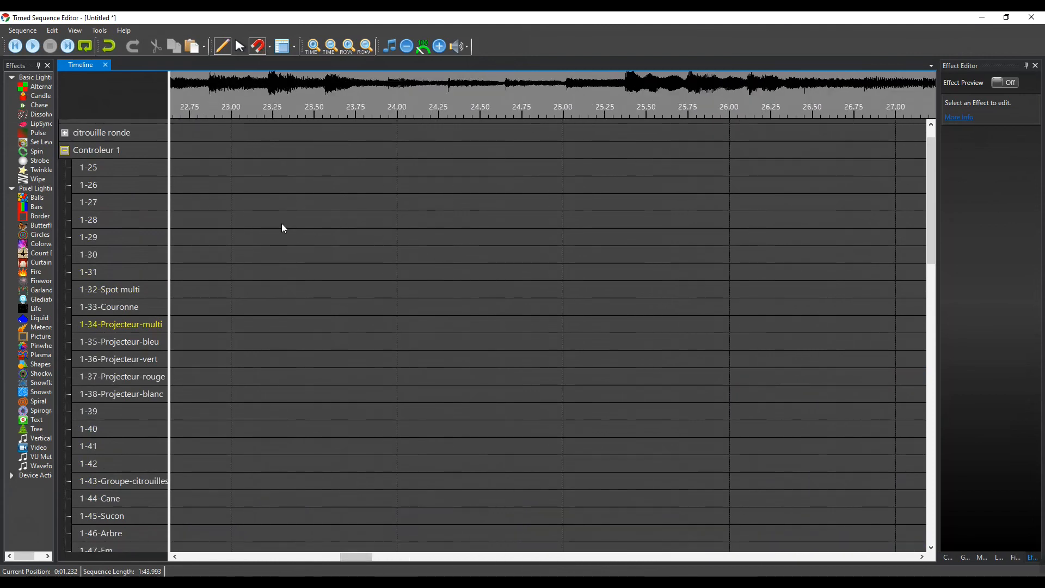